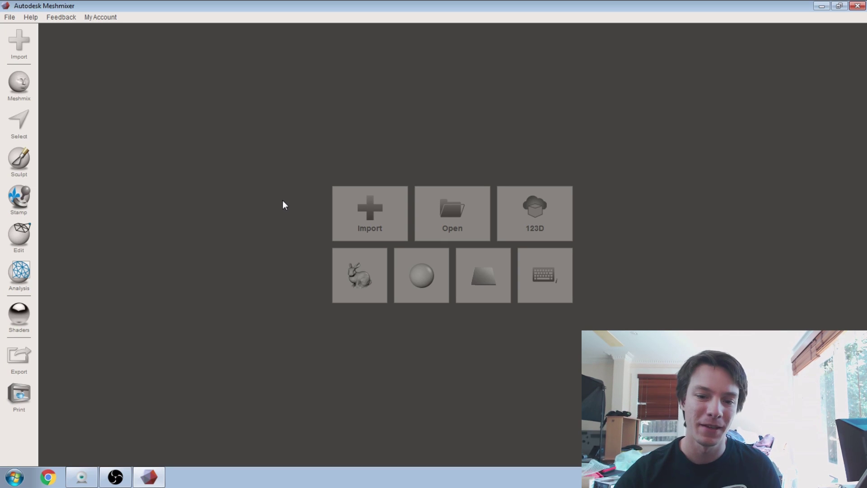
Open Meshmixer's mesh file browser, centre it, and browse the Nautilus part files.
click(353, 226)
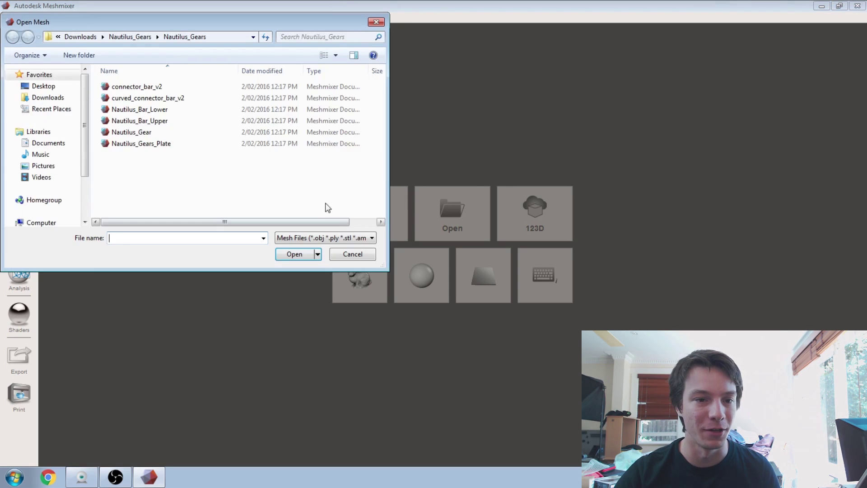
drag(158, 23, 340, 81)
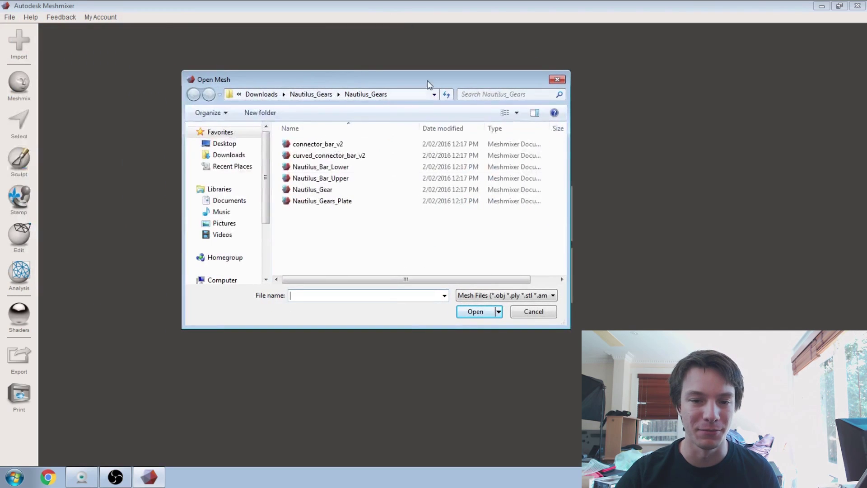
click(321, 155)
click(323, 143)
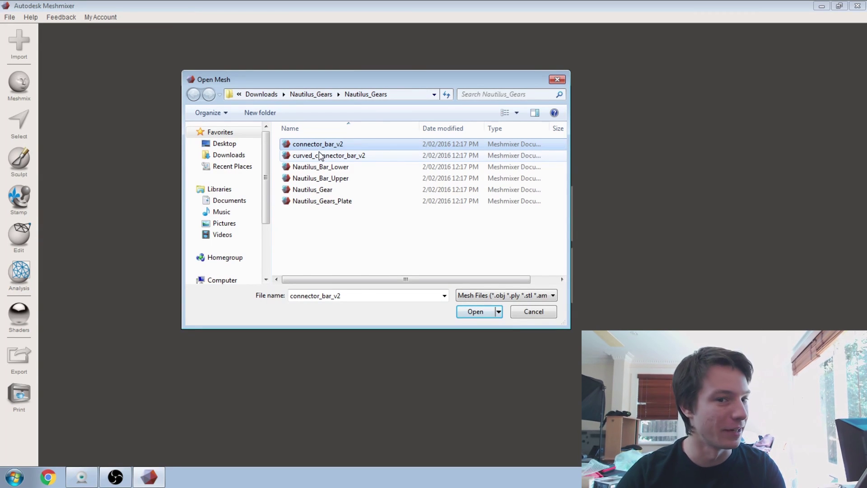
click(318, 153)
click(322, 188)
click(324, 175)
click(328, 165)
click(332, 152)
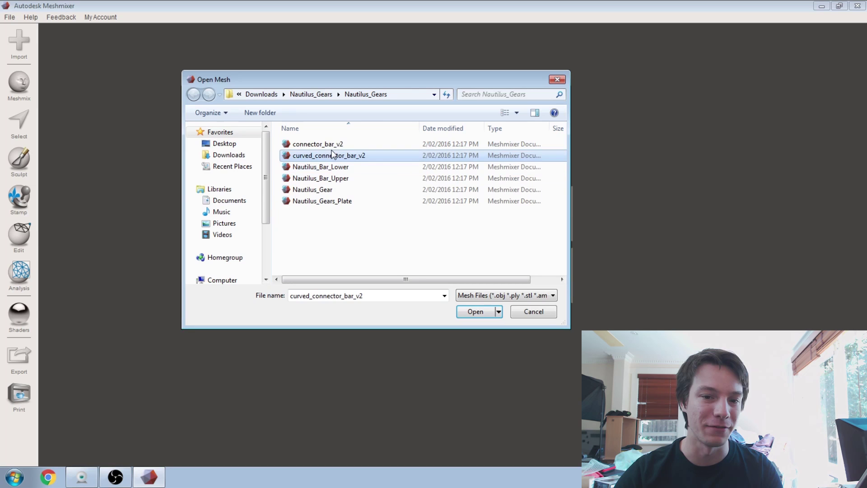
Click through connector_bar_v2, the Nautilus bars and Nautilus_Gear, then close the dialog unopened.
click(329, 145)
click(325, 166)
click(324, 189)
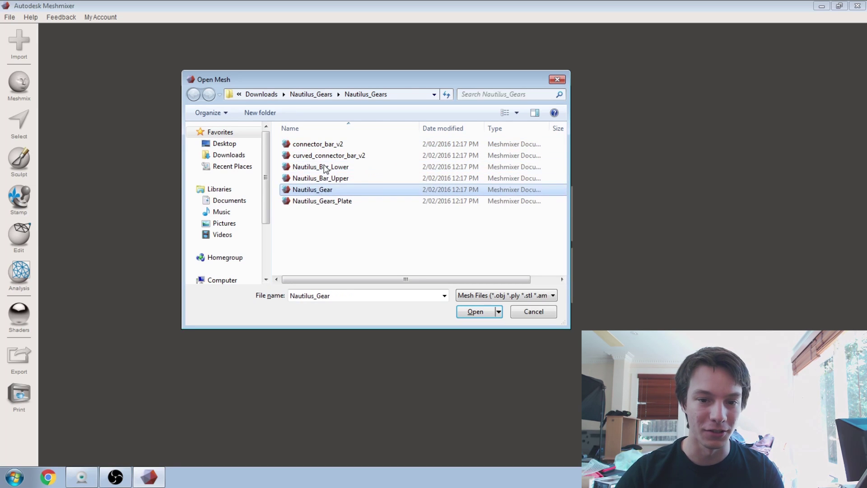
click(324, 167)
click(321, 144)
click(320, 177)
click(319, 190)
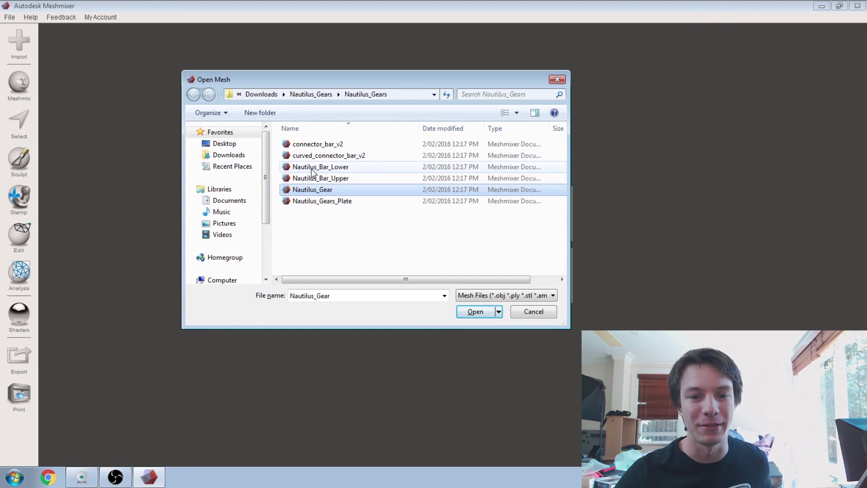
click(331, 147)
click(528, 311)
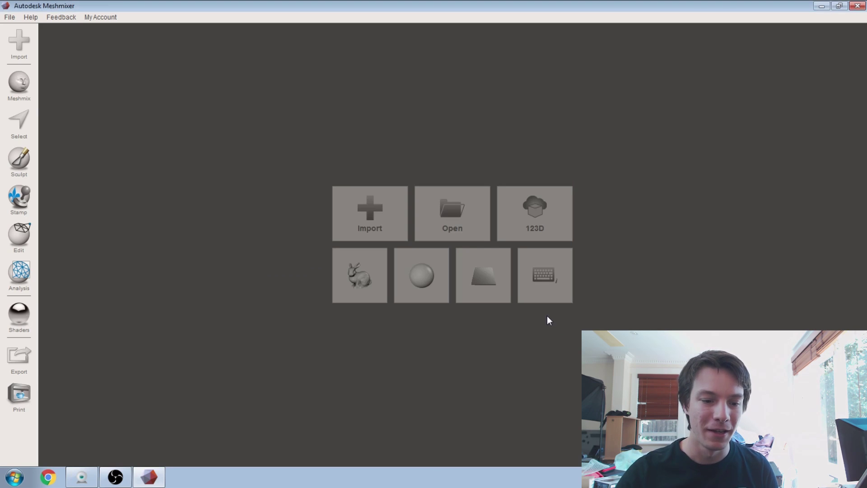
In Windows Explorer, go to Computer > Downloads > Nautilus_Gears > Nautilus_Gears.
click(15, 476)
click(160, 336)
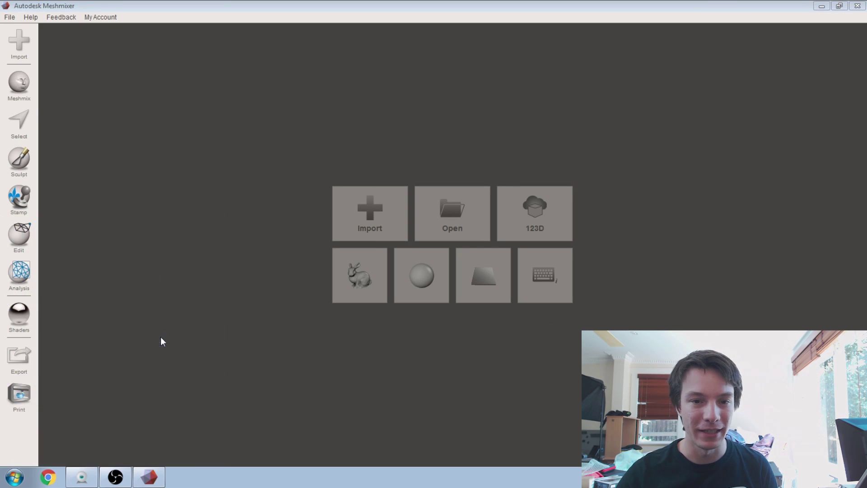
drag(244, 82, 751, 93)
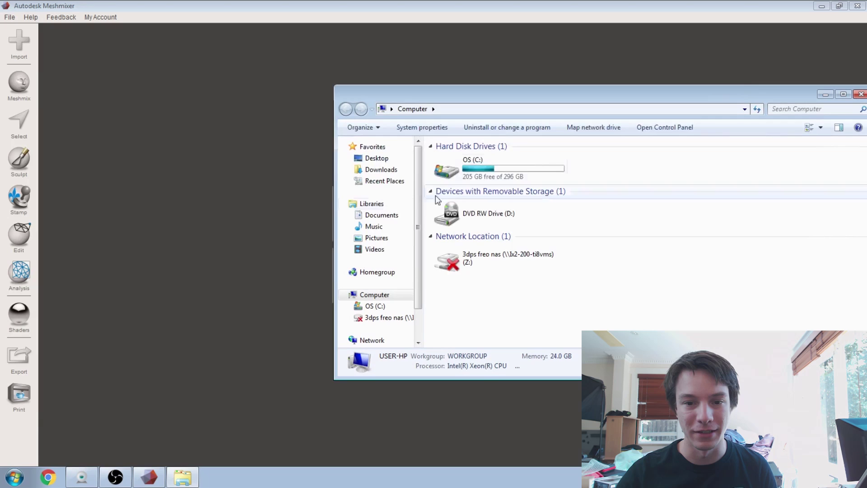
click(382, 171)
click(485, 203)
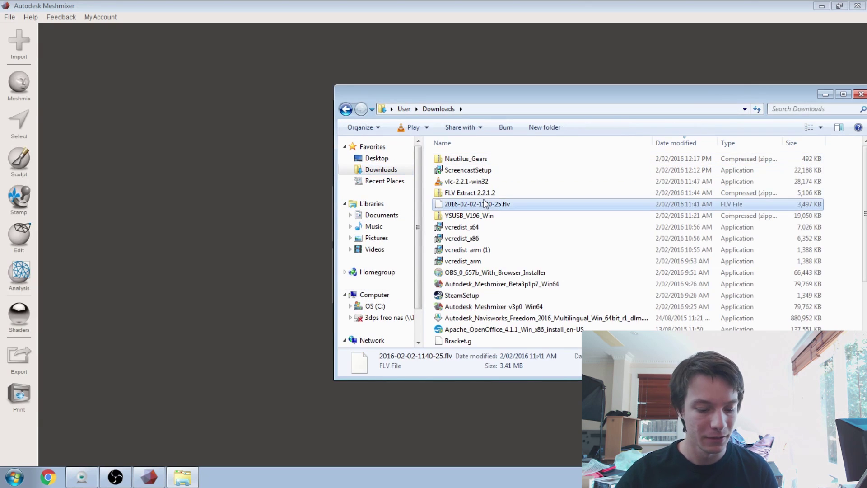
key(n)
double_click(461, 330)
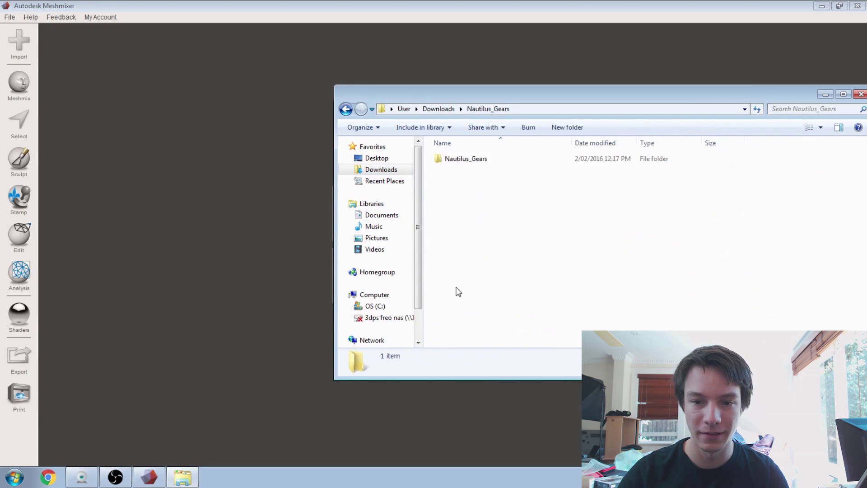
double_click(447, 160)
Shift-select the five parts from connector_bar_v2 to Nautilus_Gear and drag them into Meshmixer.
click(470, 158)
shift+click(465, 204)
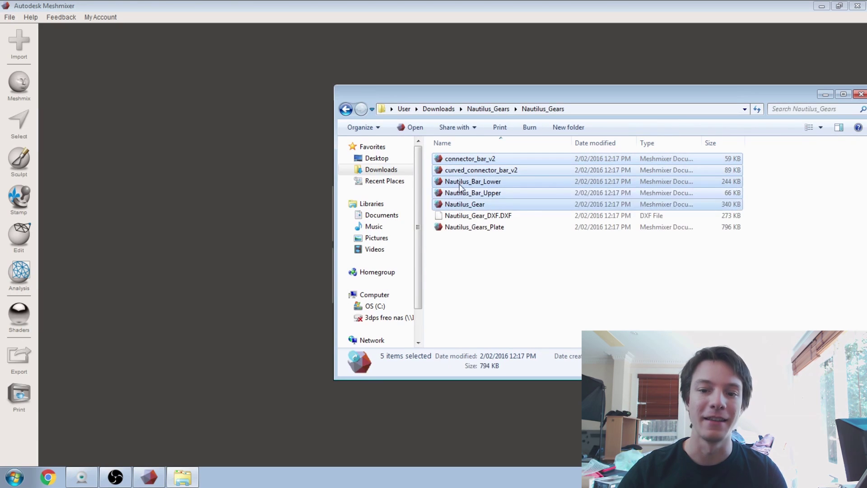
drag(465, 204, 240, 194)
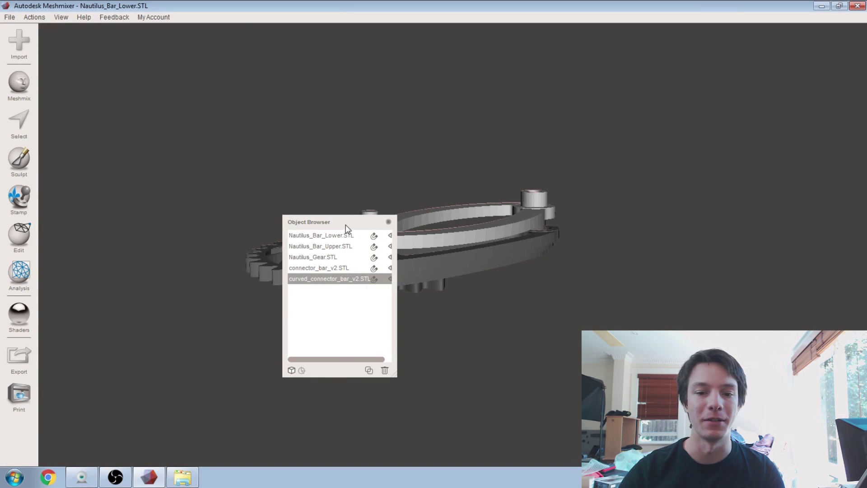
right_drag(374, 237, 351, 295)
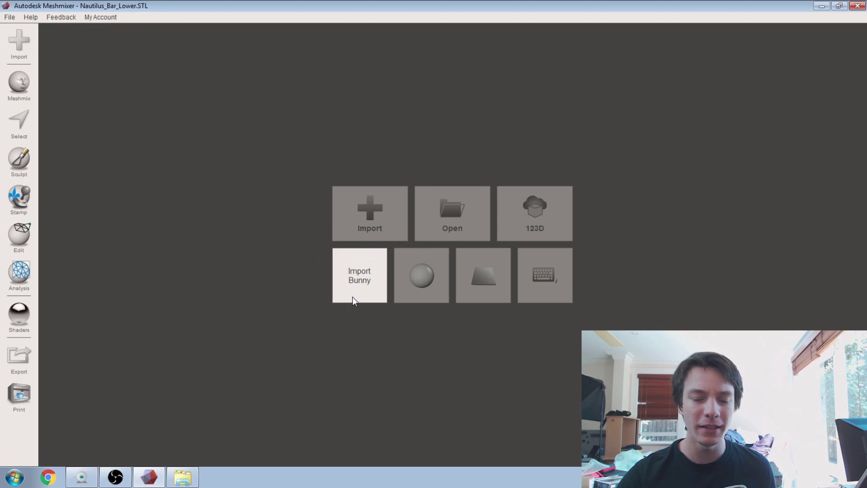
Load the bunnyr.obj sample and fill its base hole with Inspector's Auto Repair All.
click(353, 298)
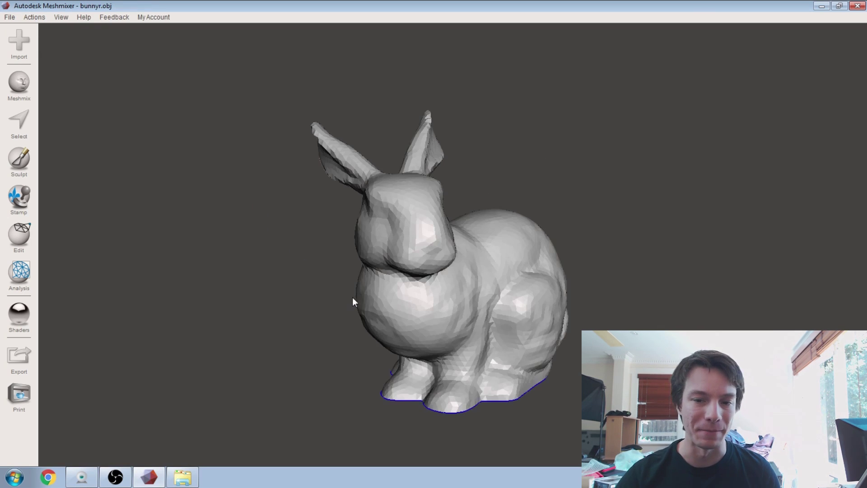
right_drag(418, 348, 205, 276)
click(19, 271)
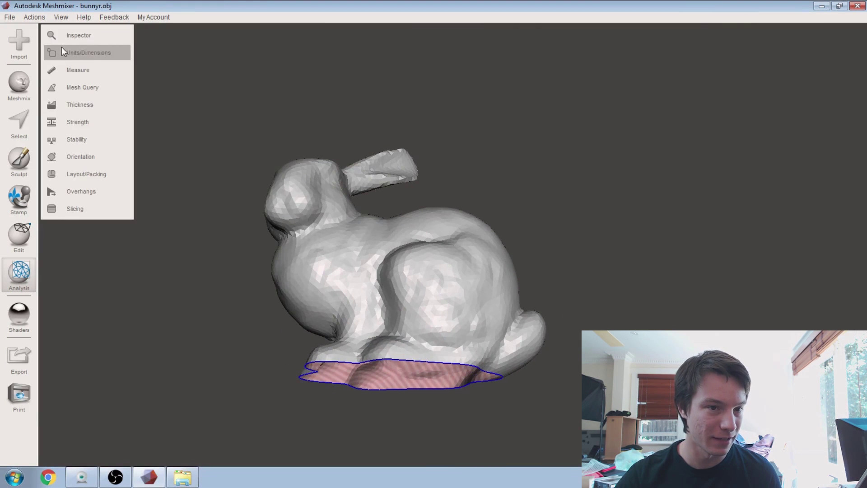
click(67, 34)
click(84, 112)
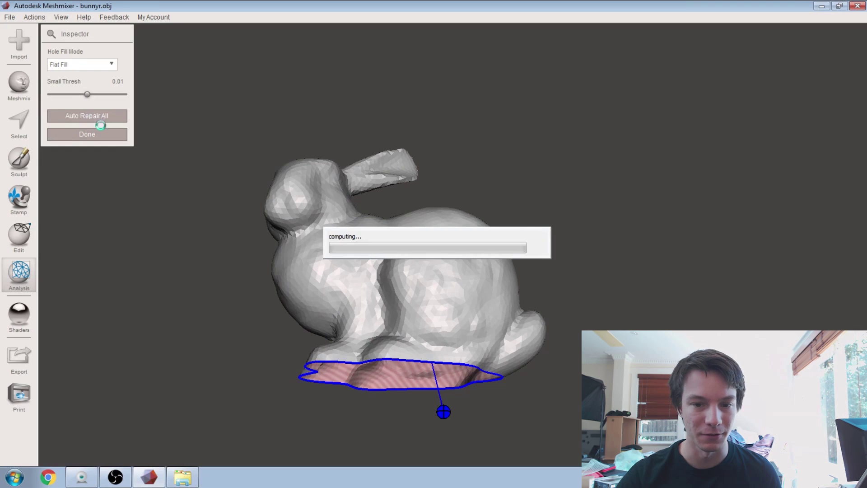
right_drag(312, 286, 389, 274)
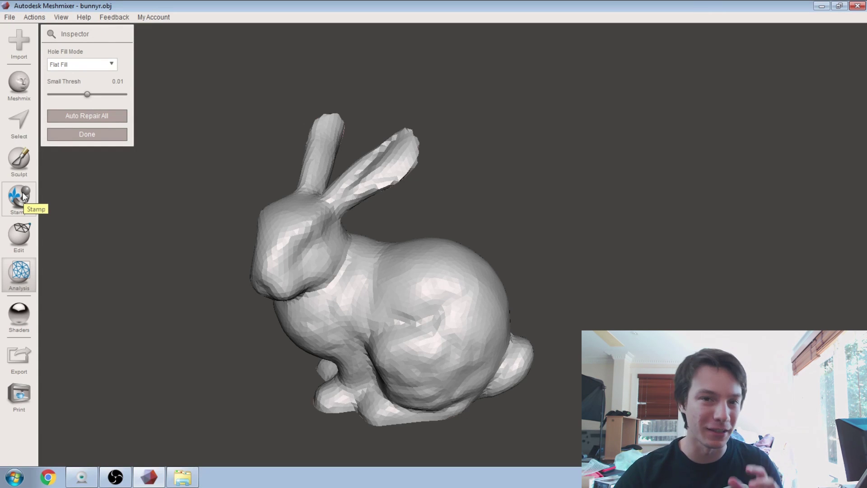
mouse_move(308, 277)
right_down()
mouse_move(309, 302)
mouse_move(310, 261)
right_up()
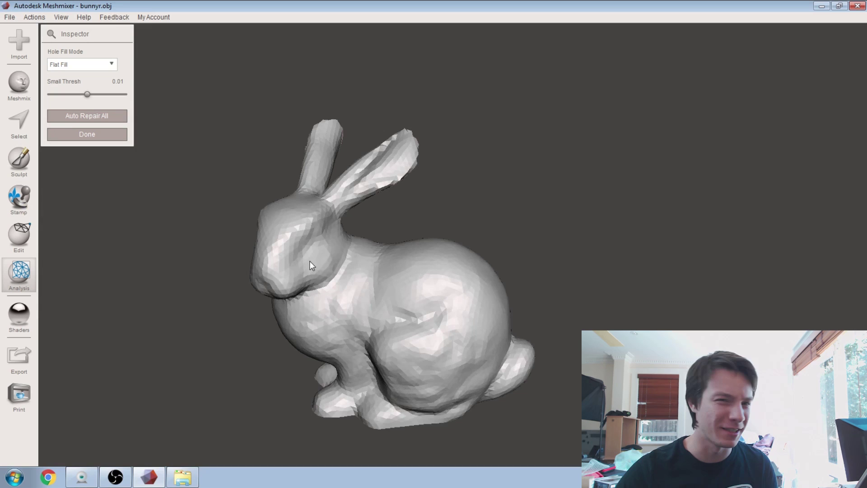
right_drag(346, 299, 345, 313)
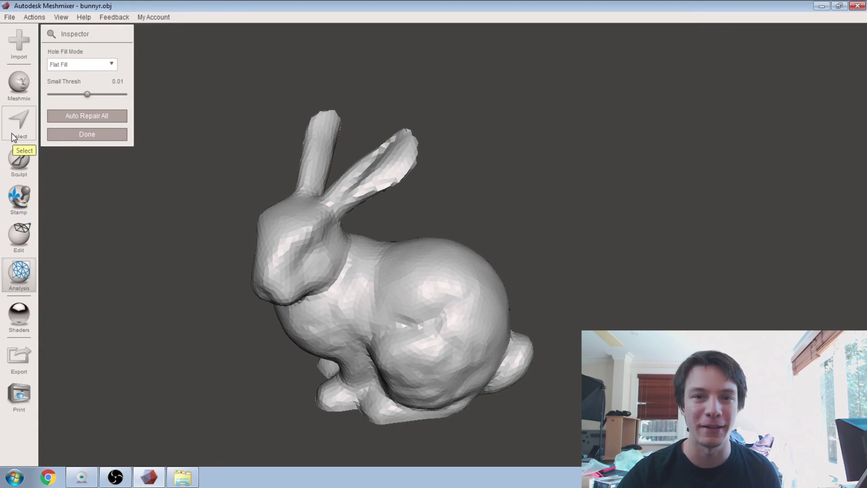
Select a round patch on the bunny's side and make it a new face group.
click(18, 121)
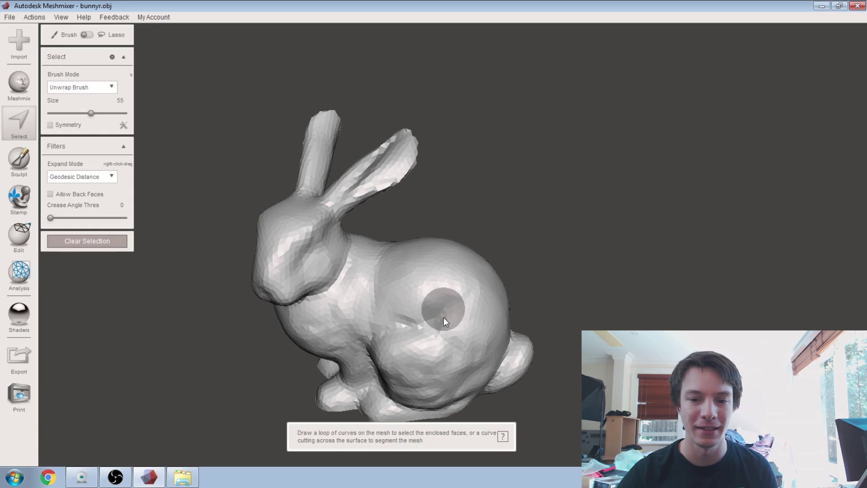
click(421, 290)
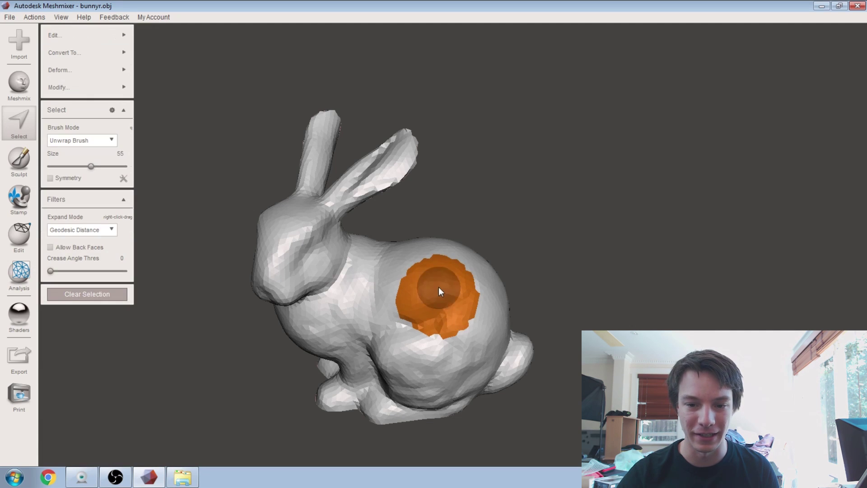
right_drag(438, 287, 525, 305)
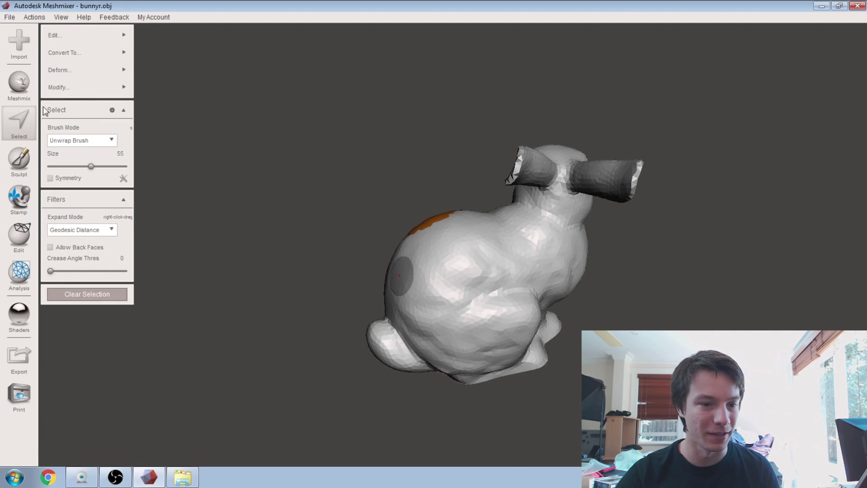
mouse_move(78, 87)
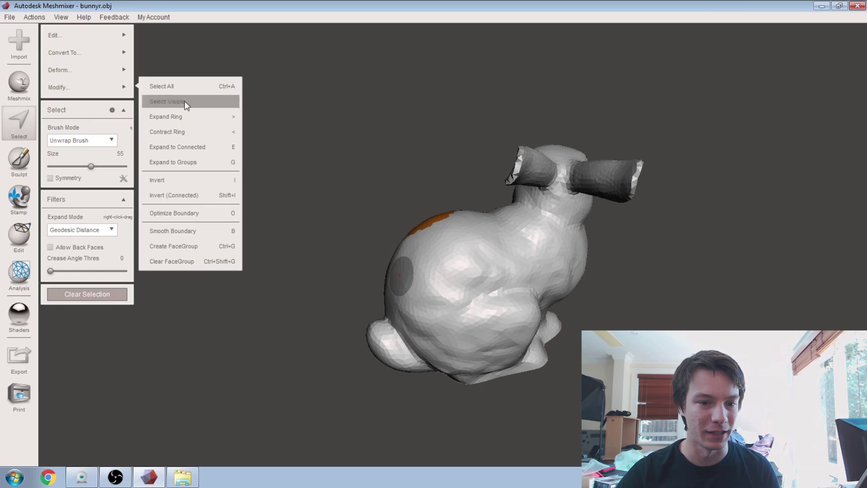
click(178, 247)
right_drag(487, 243, 561, 323)
Paint another face selection on the bunny's side, then clear it with Escape.
click(28, 109)
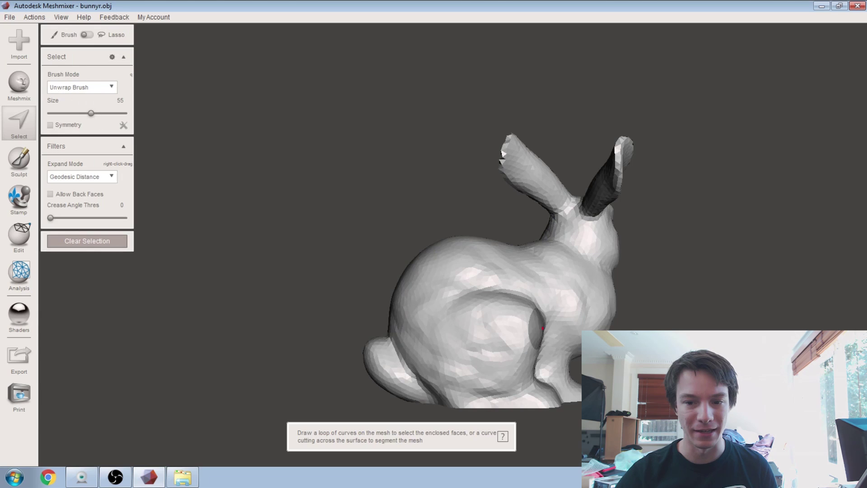
mouse_move(462, 295)
mouse_down()
mouse_move(433, 310)
mouse_move(456, 314)
mouse_up()
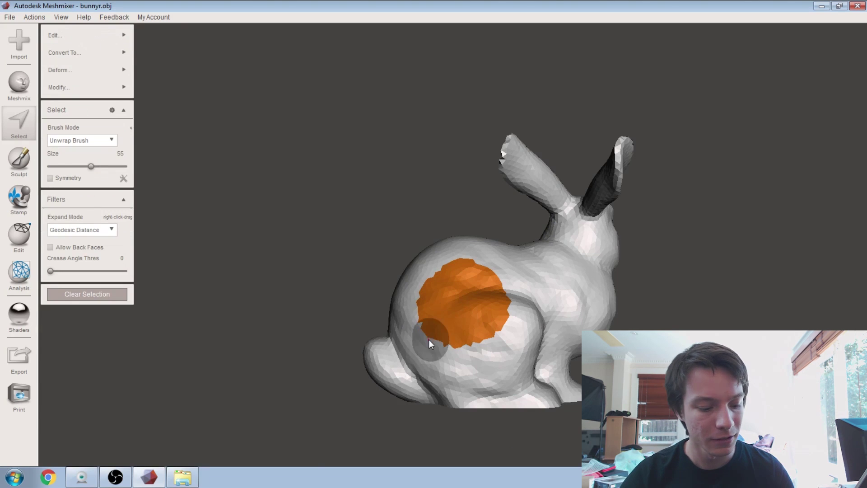
key(Escape)
right_drag(435, 323, 411, 296)
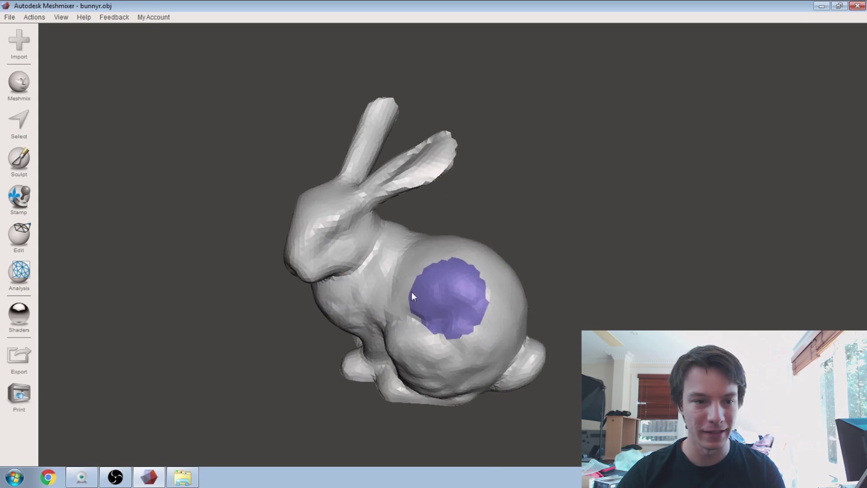
Start Generate Complex and pick the purple patch as its region.
click(18, 233)
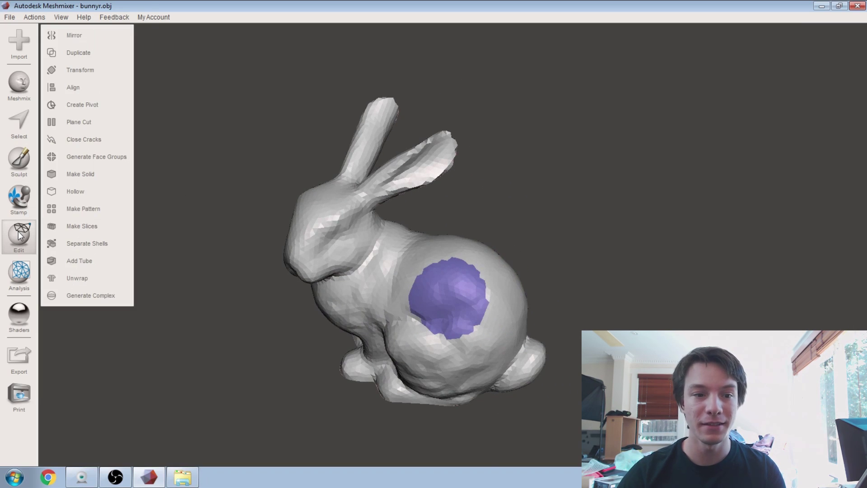
click(72, 293)
right_drag(300, 300, 464, 187)
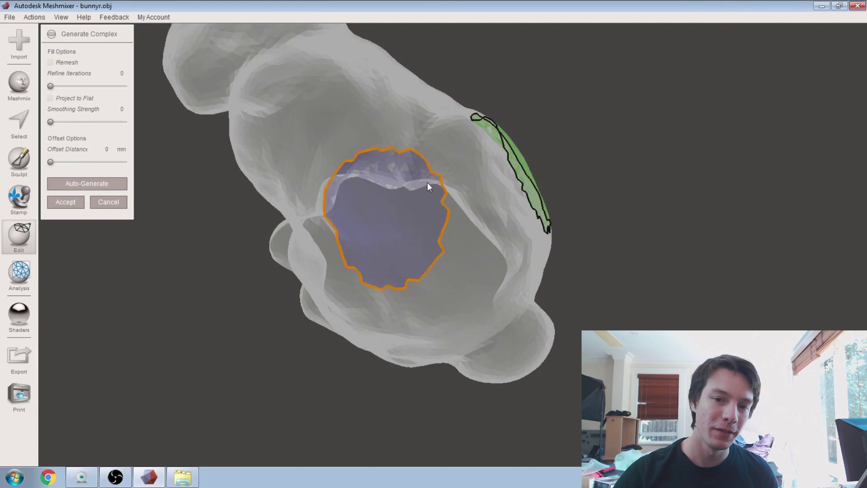
right_drag(414, 167, 304, 296)
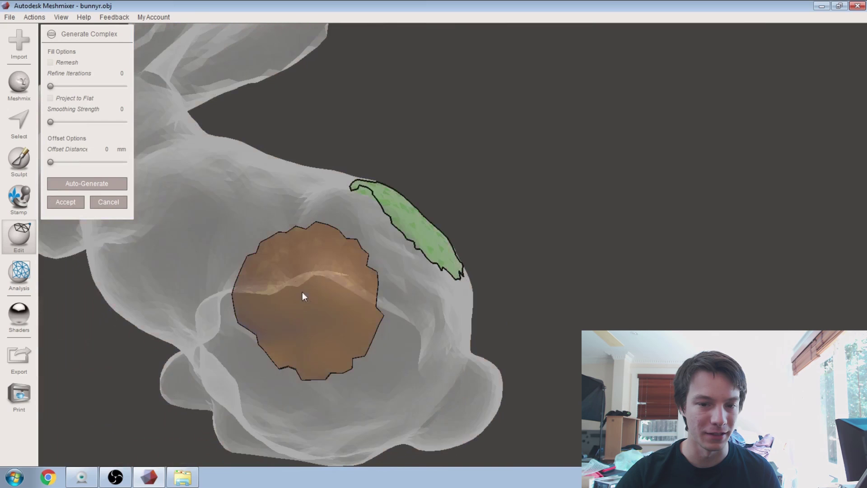
click(293, 230)
right_drag(286, 258, 277, 223)
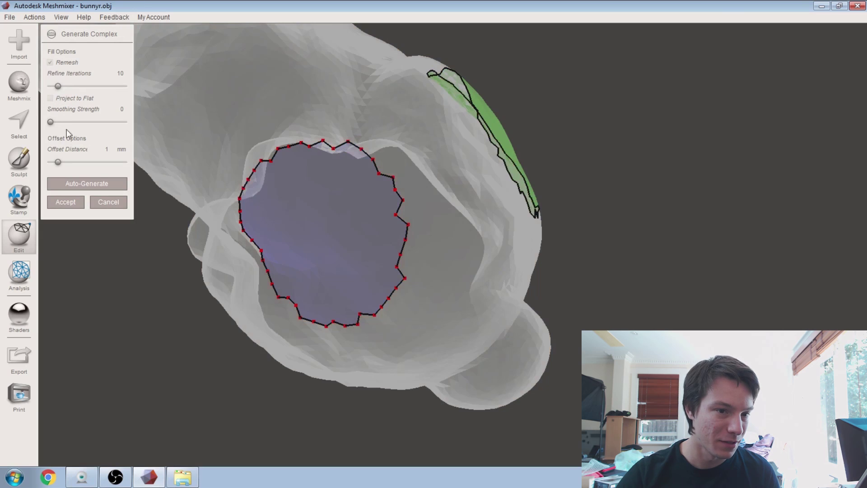
right_drag(173, 156, 194, 128)
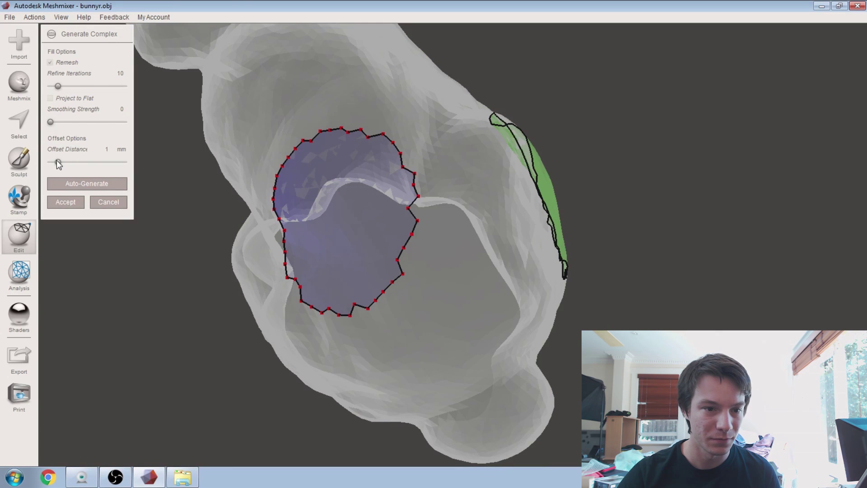
right_drag(364, 155, 361, 189)
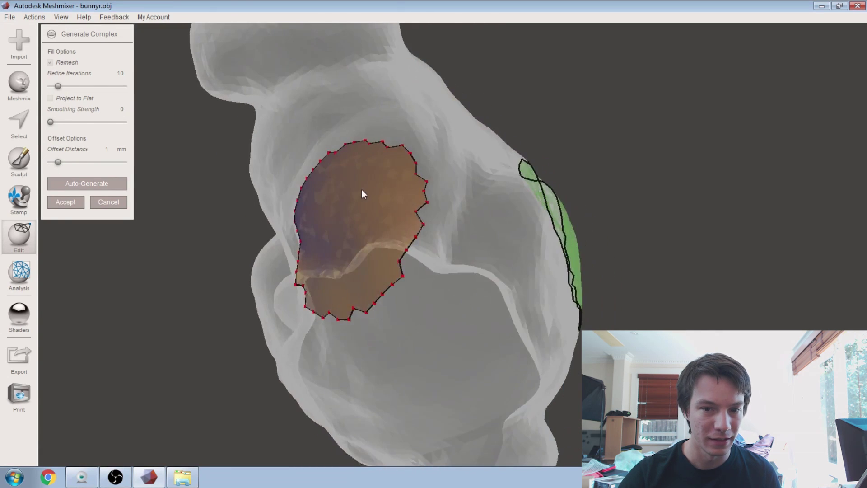
right_drag(153, 215, 346, 221)
Auto-generate the complex fill and orbit to inspect the result.
click(74, 185)
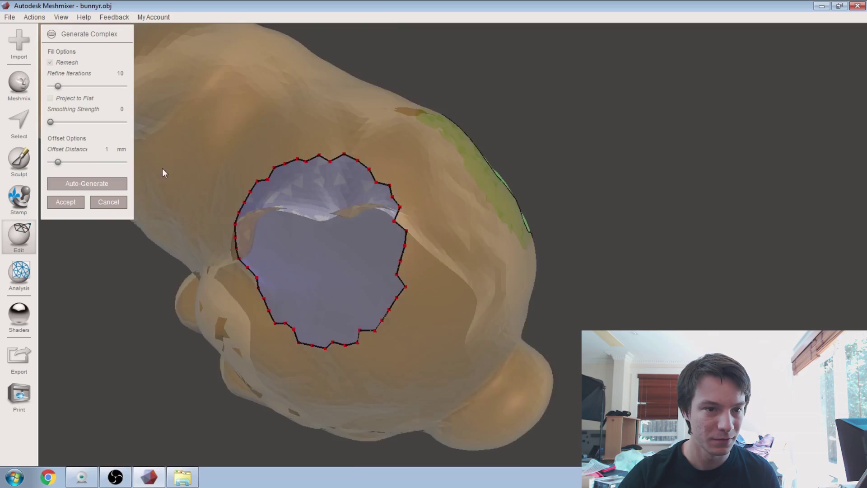
click(92, 183)
mouse_move(149, 186)
right_down()
mouse_move(367, 194)
mouse_move(335, 240)
mouse_move(308, 192)
mouse_move(390, 221)
mouse_move(557, 194)
mouse_move(567, 267)
mouse_move(540, 209)
mouse_move(341, 180)
mouse_move(404, 193)
mouse_move(408, 185)
mouse_move(474, 213)
mouse_move(480, 183)
right_up()
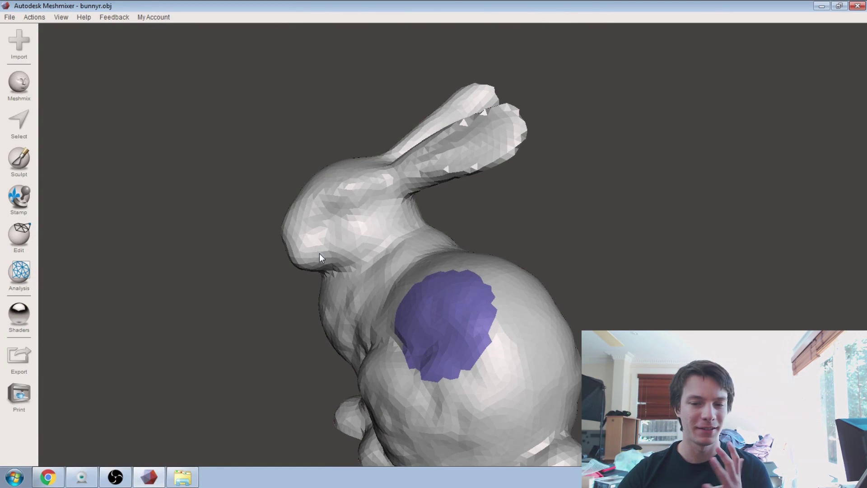
Start Generate Complex on the purple patch and zoom in around the hole.
click(5, 240)
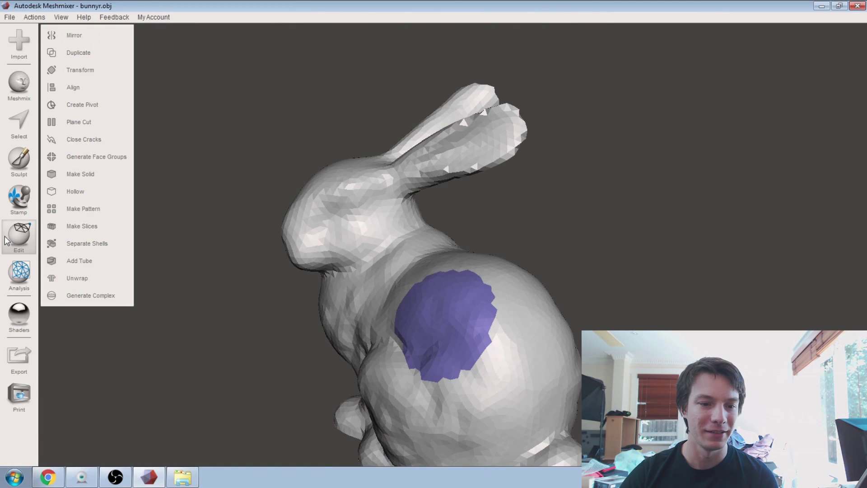
click(54, 293)
click(432, 312)
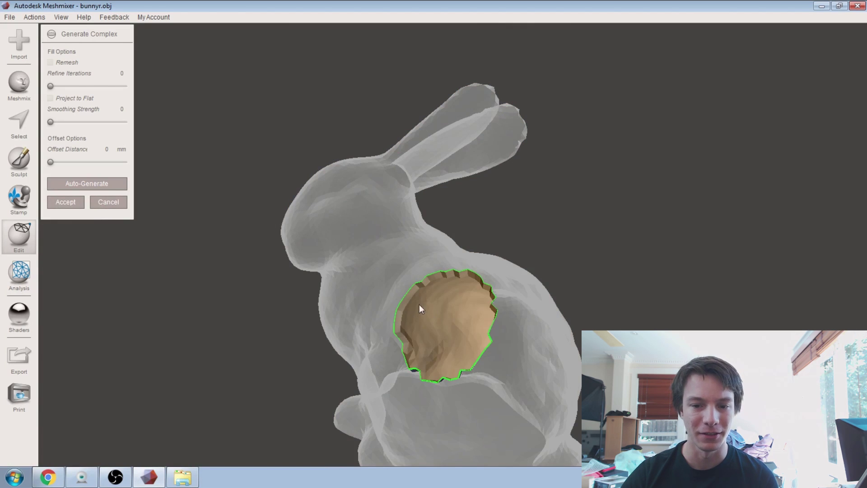
right_drag(419, 304, 405, 320)
scroll(458, 306, up, 3)
middle_drag(428, 315, 411, 289)
right_drag(411, 289, 400, 259)
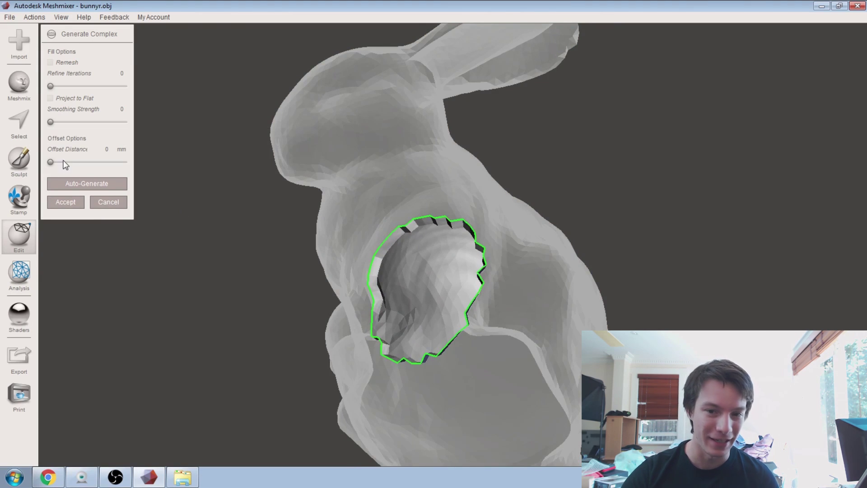
Enable Remesh and settle the Offset Distance at 1.96 mm after trying 3.7, 5.14 and 2.68.
click(429, 218)
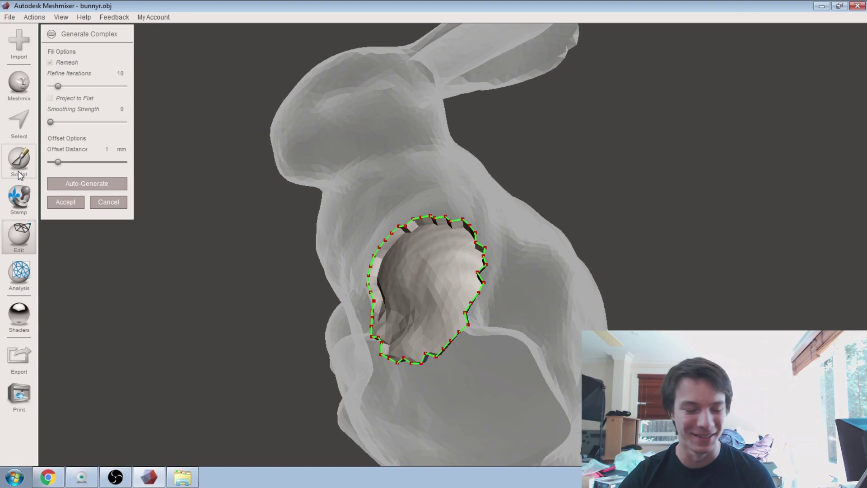
drag(56, 160, 77, 161)
right_drag(203, 217, 332, 287)
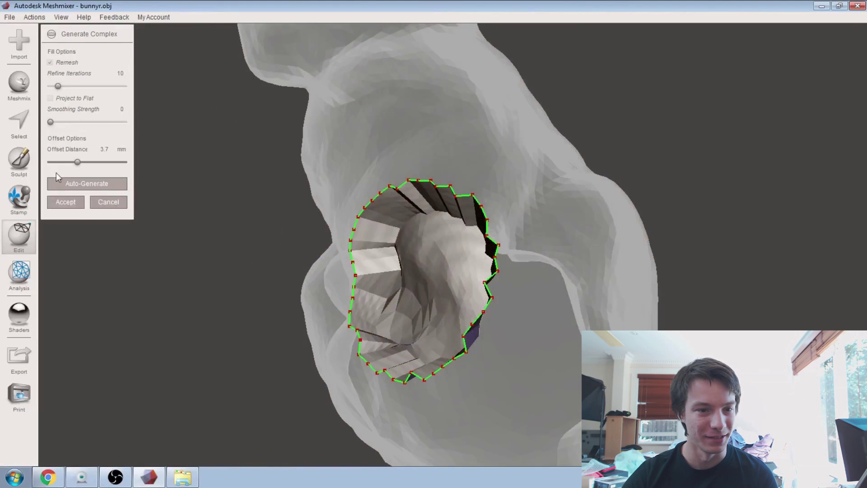
mouse_move(77, 165)
mouse_down()
mouse_move(95, 165)
mouse_move(73, 168)
mouse_up()
right_drag(282, 258, 199, 212)
drag(70, 162, 65, 163)
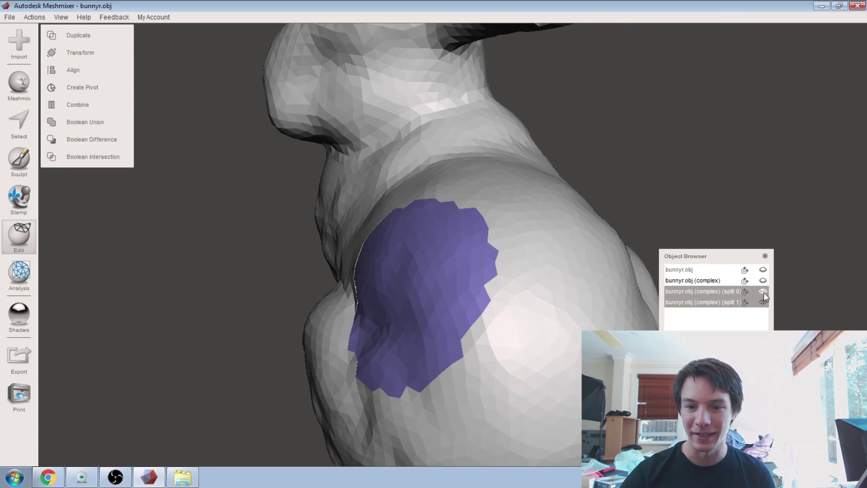
Toggle split 0 and split 1 visibility in the Object Browser to compare the pieces.
click(763, 291)
scroll(433, 244, down, 3)
scroll(403, 274, up, 5)
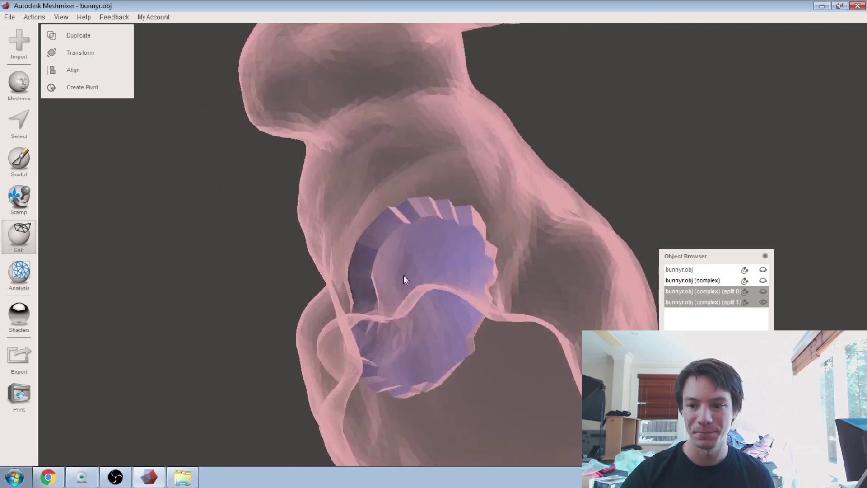
click(728, 291)
click(763, 292)
click(738, 304)
click(763, 303)
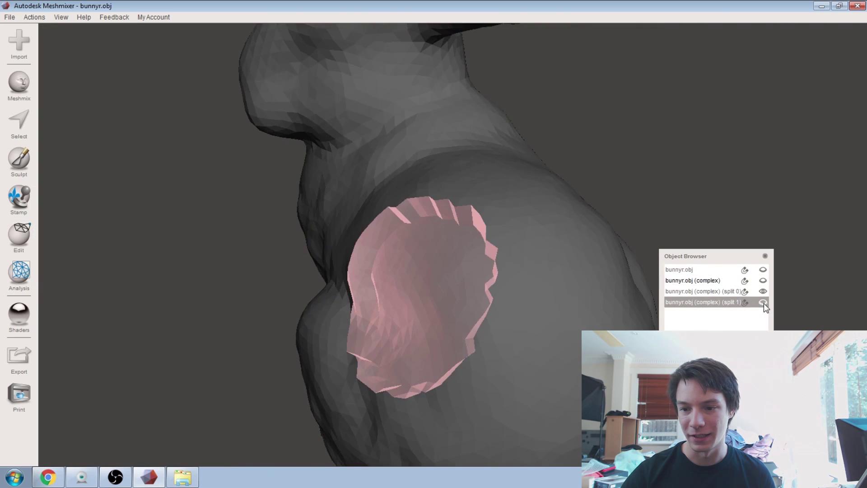
click(763, 302)
right_drag(357, 281, 399, 294)
Hide split 1, select split 0, and orbit to view the offset wall of the cut.
click(762, 303)
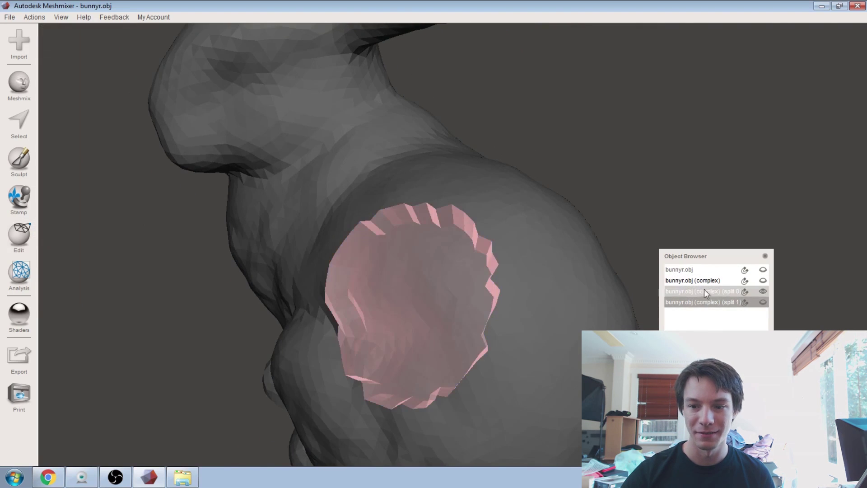
click(697, 292)
right_drag(275, 218, 364, 275)
scroll(324, 302, down, 5)
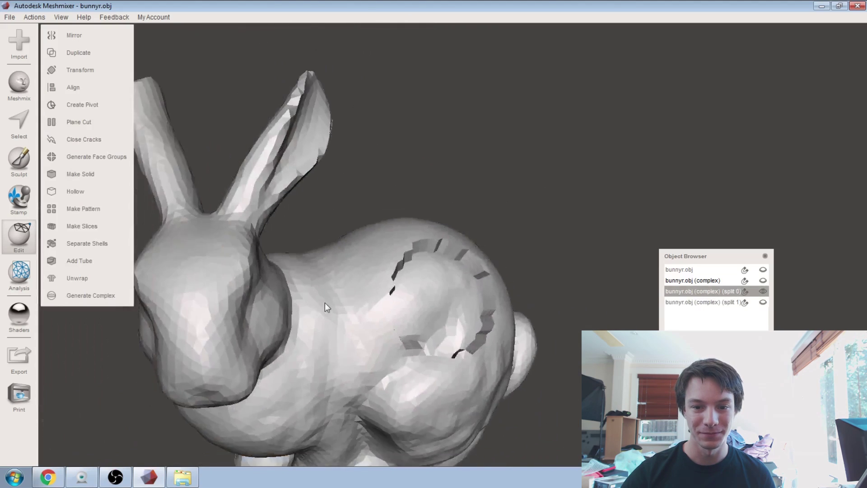
middle_drag(304, 294, 346, 246)
right_drag(345, 245, 405, 251)
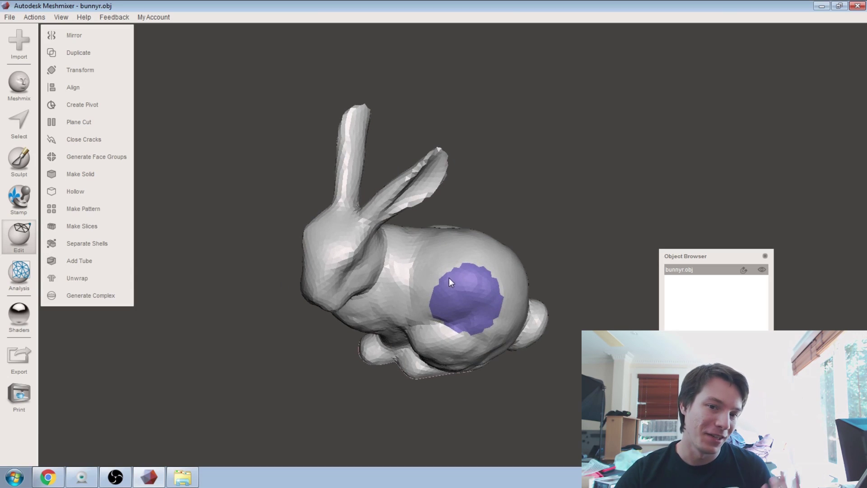
Orbit to inspect the bunny's orange unwrap preview, then cancel it.
right_drag(337, 275, 332, 253)
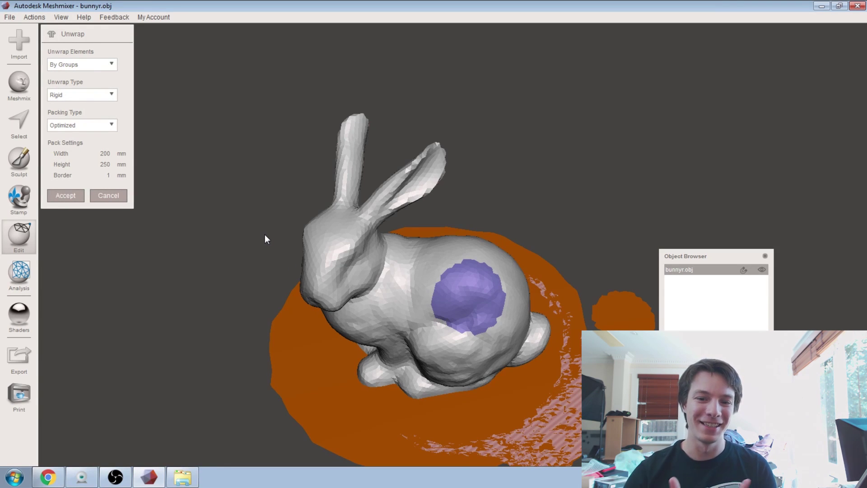
right_drag(265, 239, 307, 261)
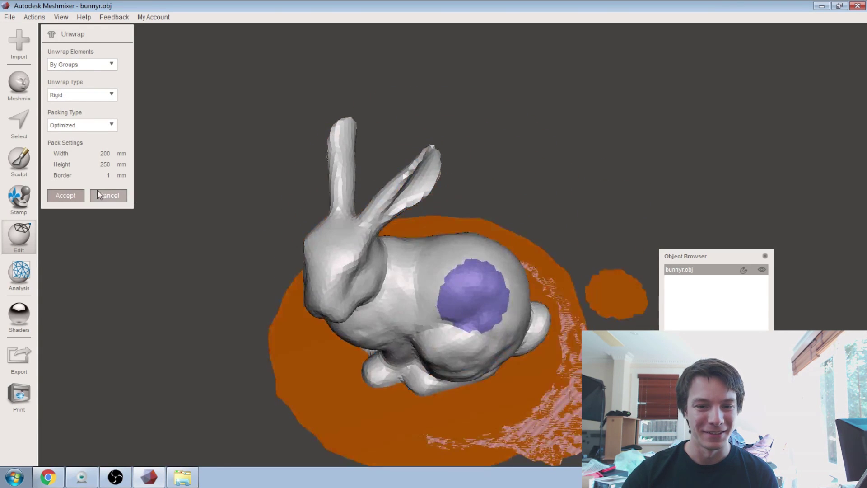
click(102, 195)
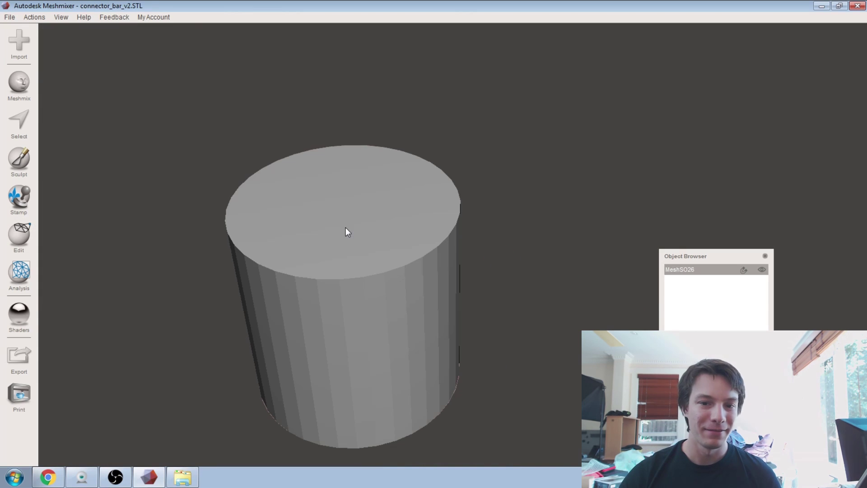
Unwrap the connector_bar_v2 cylinder with Unwrap Type Rigid and Unwrap Elements By Components.
right_drag(300, 282, 346, 219)
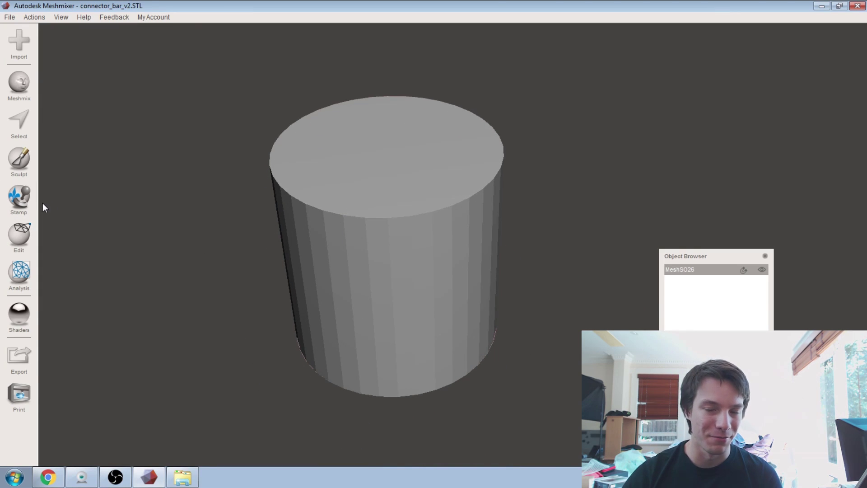
click(22, 245)
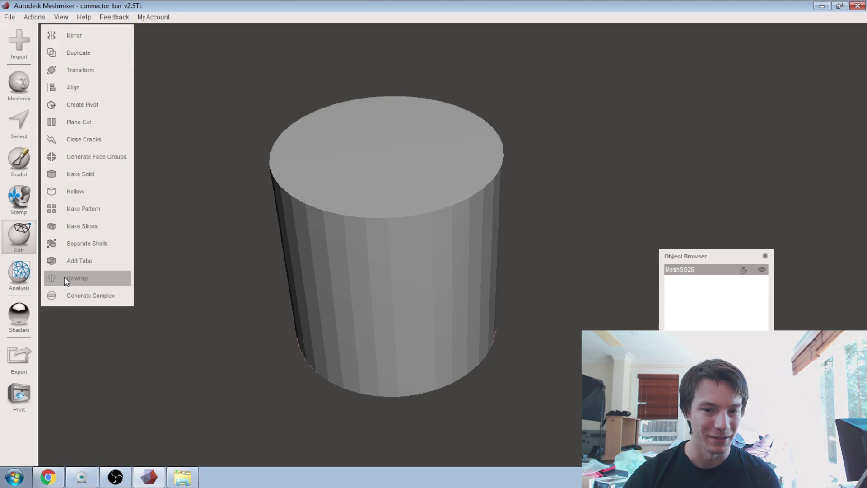
click(64, 277)
right_drag(244, 226, 311, 161)
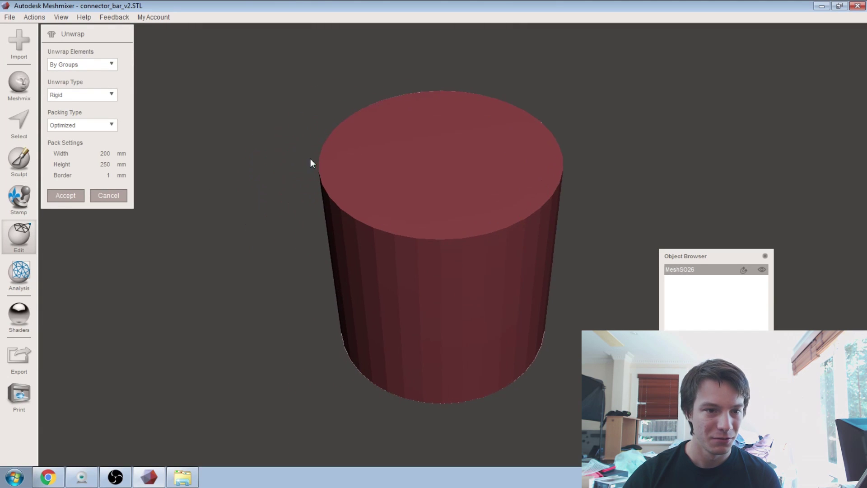
click(83, 94)
click(83, 108)
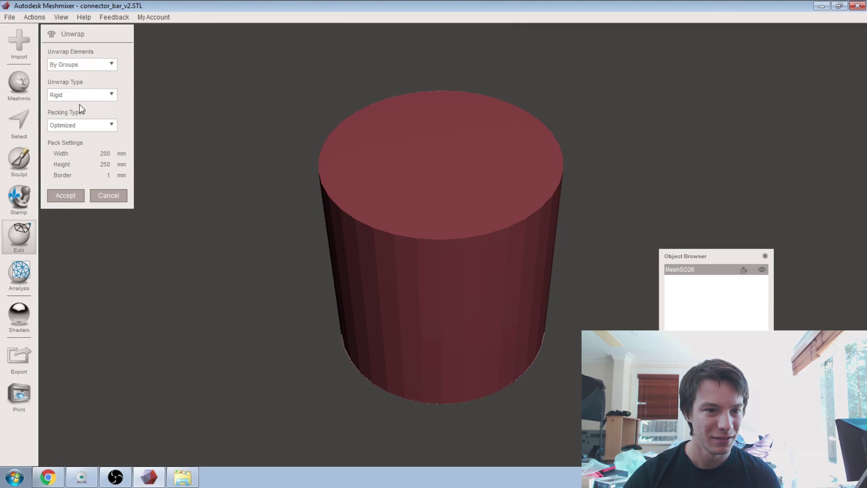
click(87, 64)
click(83, 77)
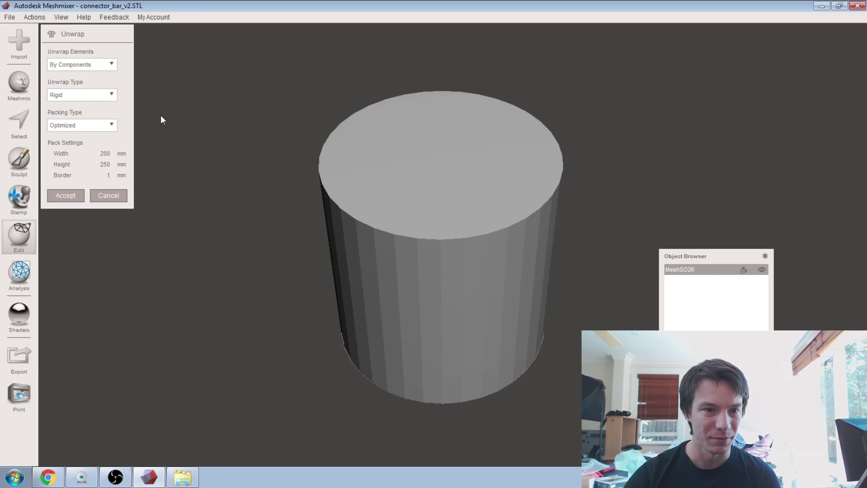
right_drag(160, 115, 278, 128)
click(64, 195)
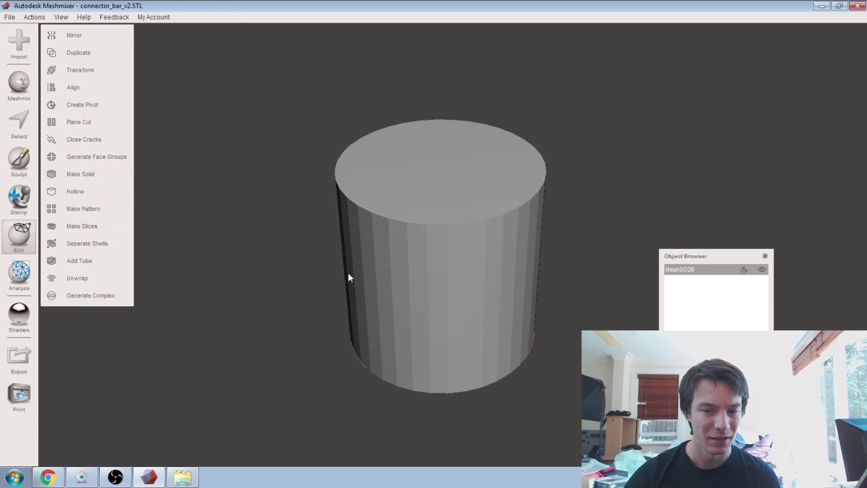
right_drag(348, 272, 331, 298)
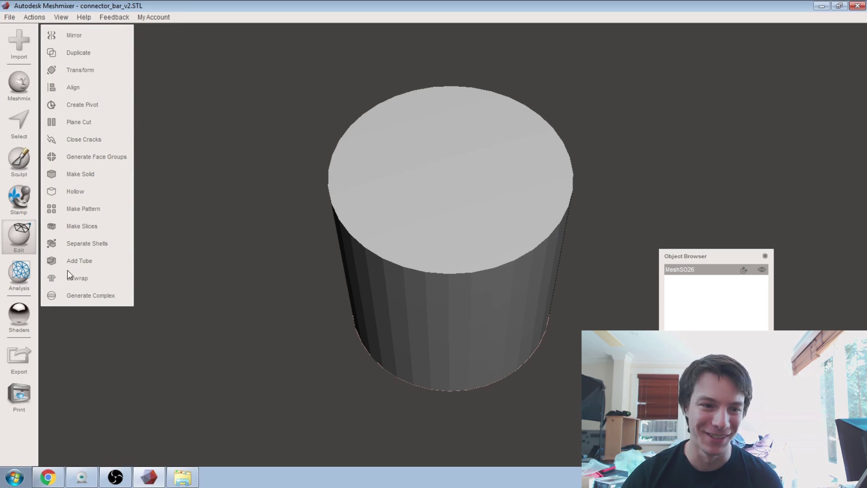
Generate face groups on the cylinder with the angle threshold raised to 18.55.
click(16, 273)
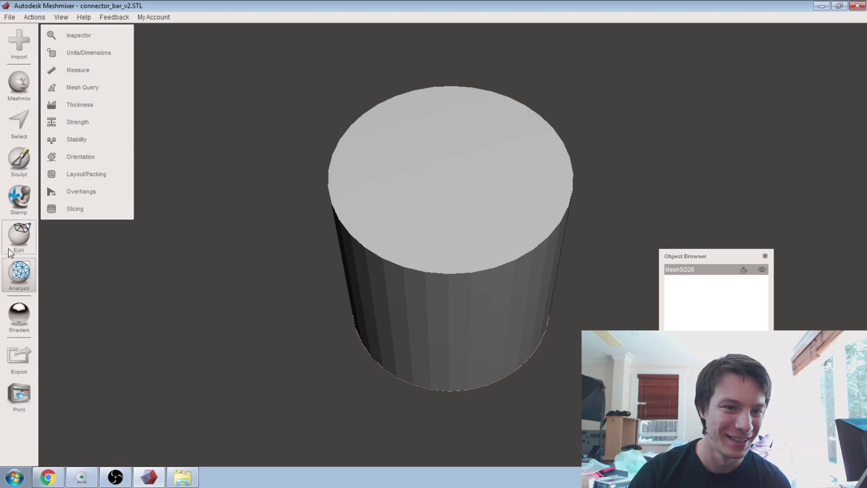
click(10, 251)
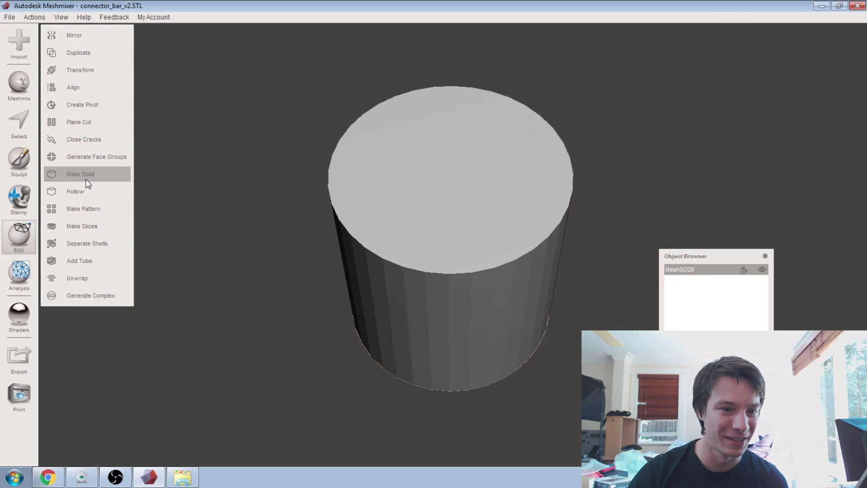
click(91, 157)
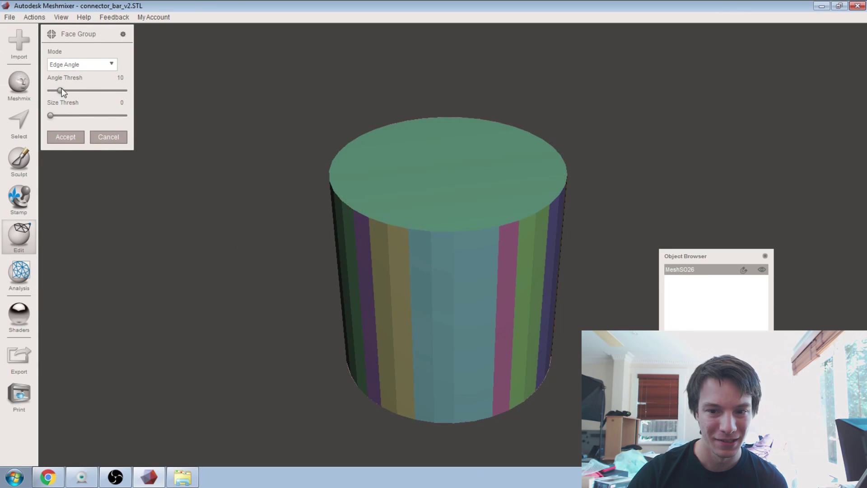
drag(61, 91, 67, 90)
right_drag(348, 194, 253, 218)
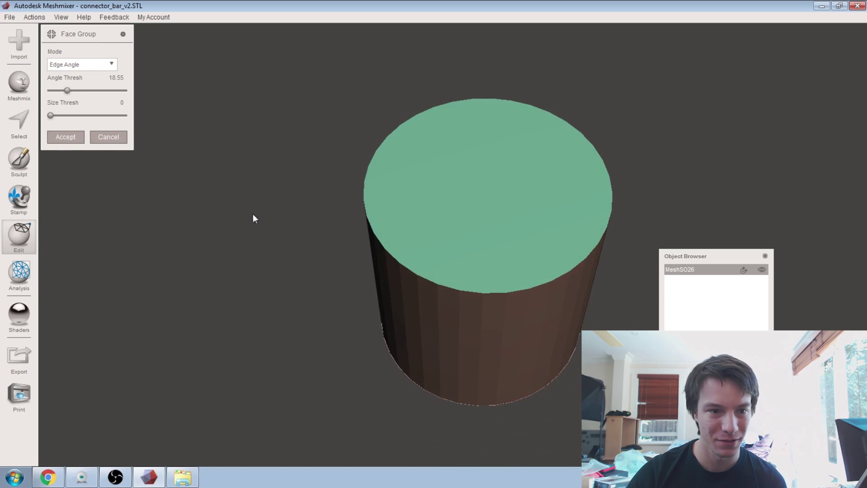
click(54, 135)
Switch unwrap elements to By Components and back to By Groups, then open the primitives library.
right_drag(307, 221, 318, 244)
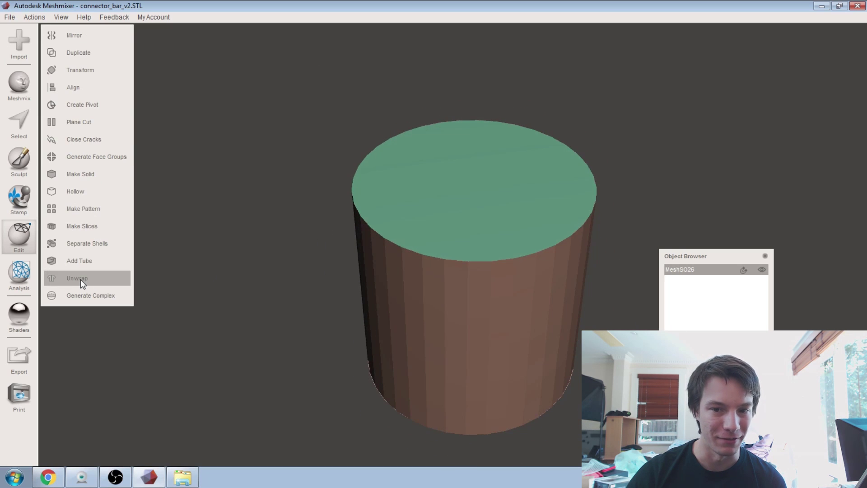
right_drag(426, 234, 336, 283)
click(68, 64)
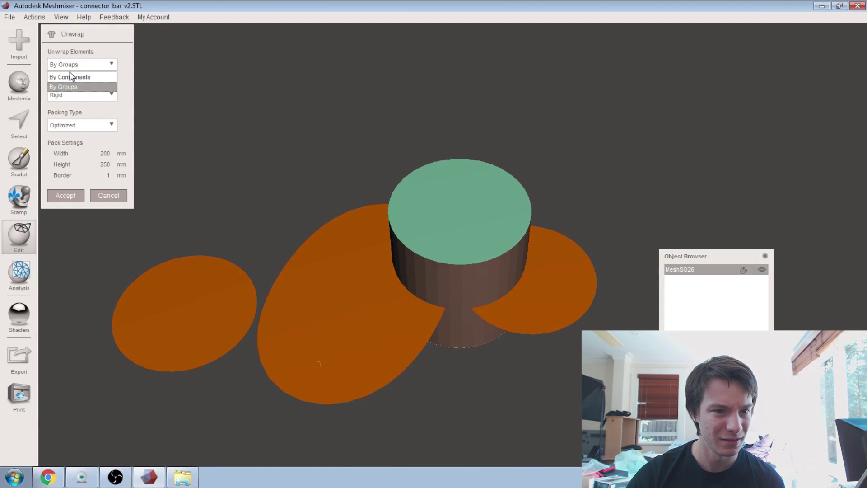
click(75, 83)
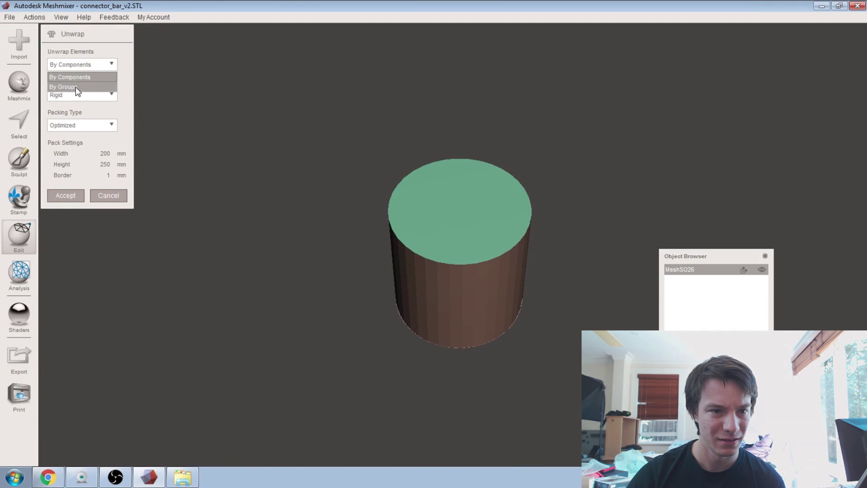
click(76, 87)
click(76, 94)
right_drag(266, 199, 265, 172)
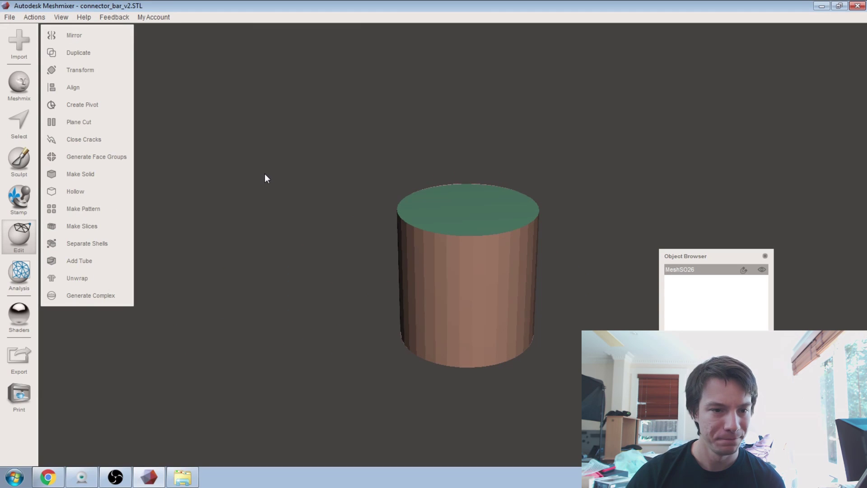
click(12, 94)
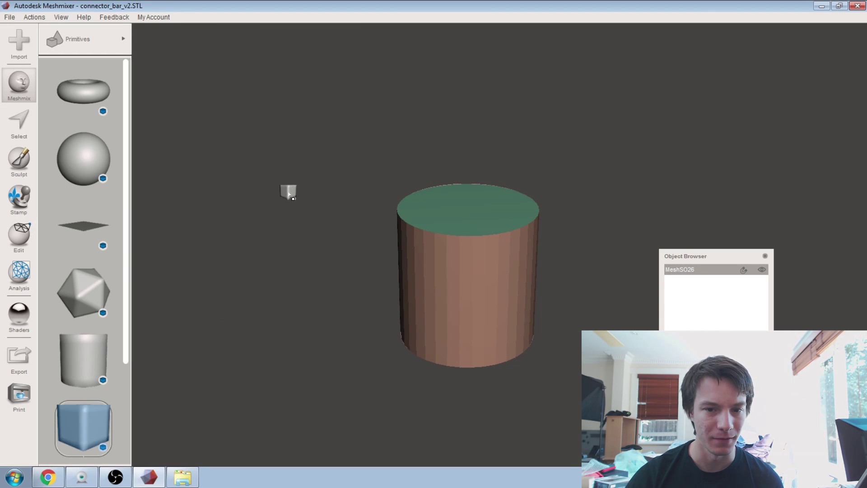
Add a cube primitive to the scene and delete the connector_bar_v2 cylinder.
drag(289, 194, 291, 195)
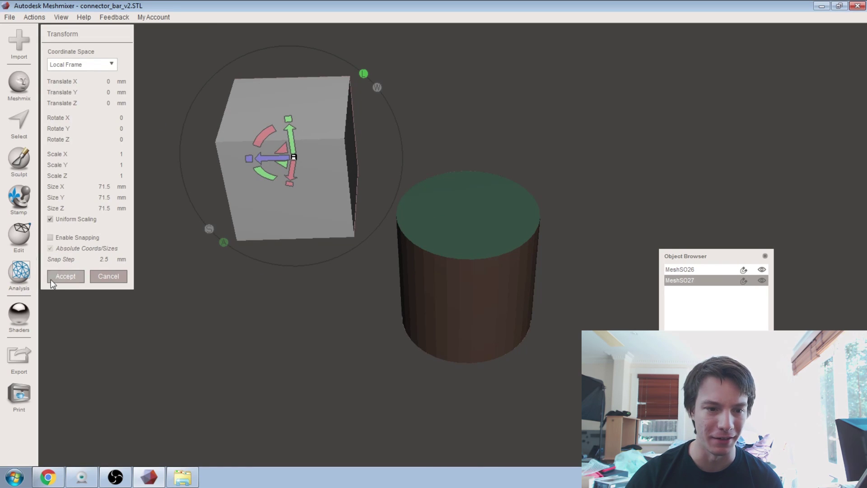
click(51, 279)
click(518, 246)
key(Delete)
key(f)
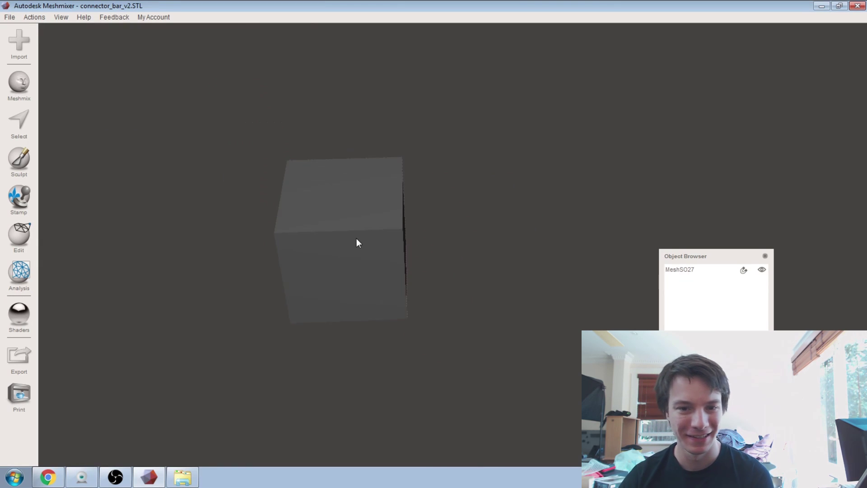
click(357, 238)
Generate face groups on the cube at Edge Angle threshold 10, one colour per side.
click(32, 236)
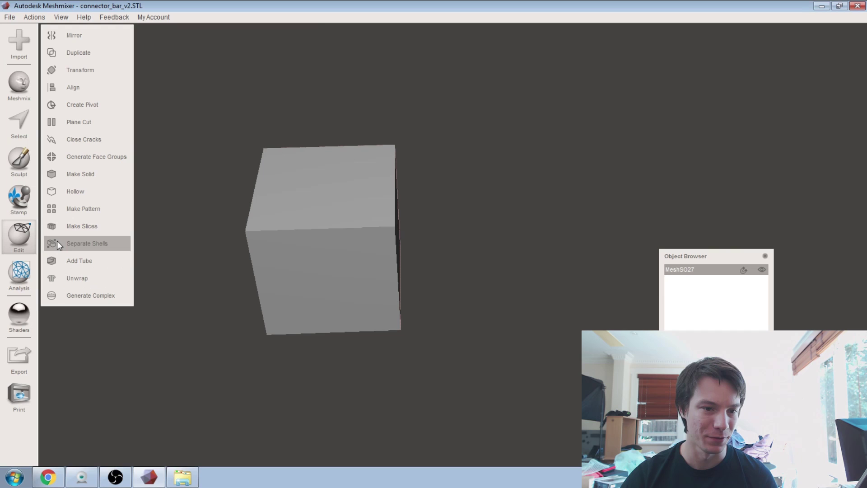
click(61, 160)
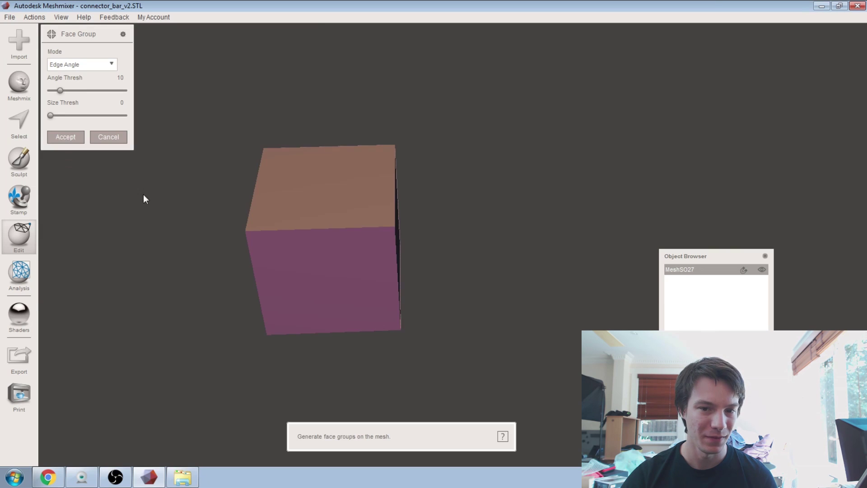
right_drag(143, 194, 239, 287)
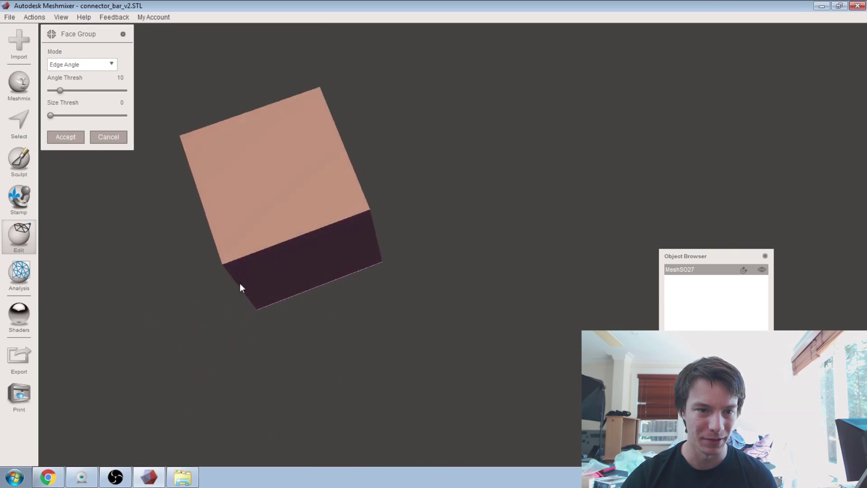
click(58, 137)
right_drag(256, 176, 345, 274)
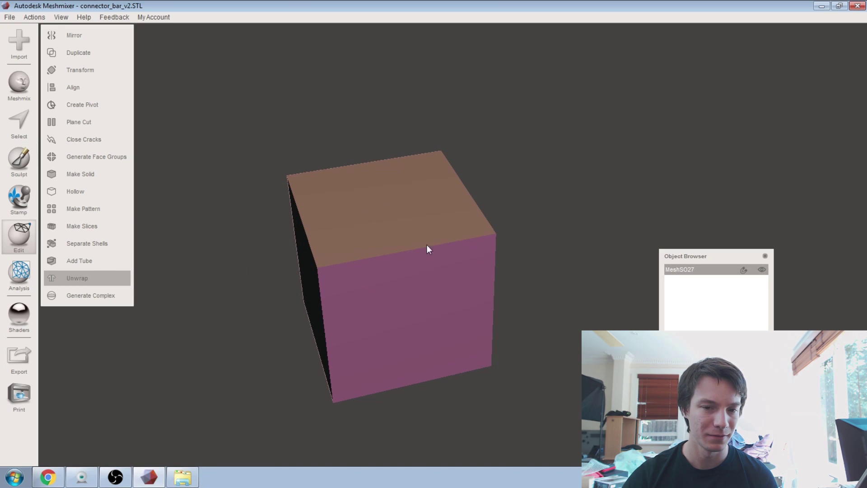
Unwrap the cube by groups into flat face patches and accept the result.
right_drag(350, 241, 450, 280)
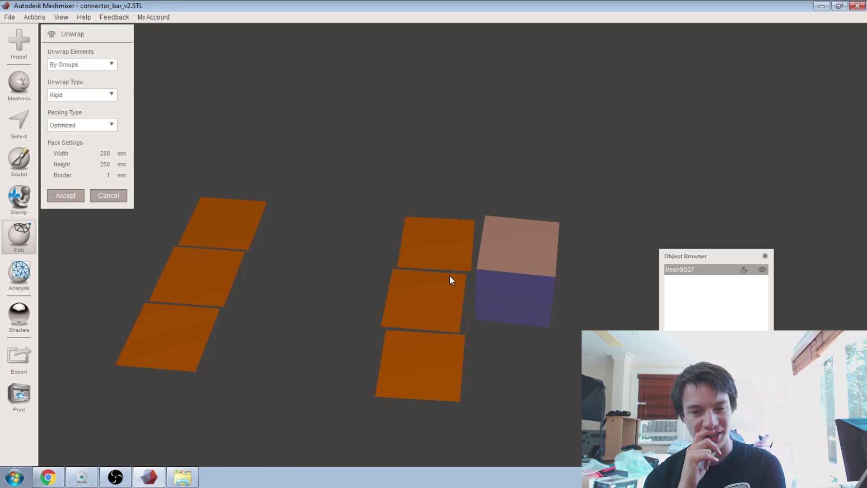
right_drag(325, 263, 391, 310)
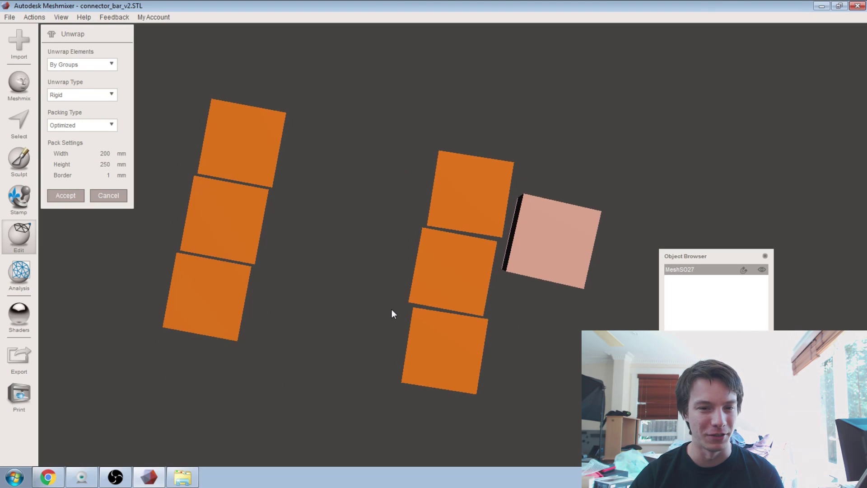
right_drag(369, 233, 460, 250)
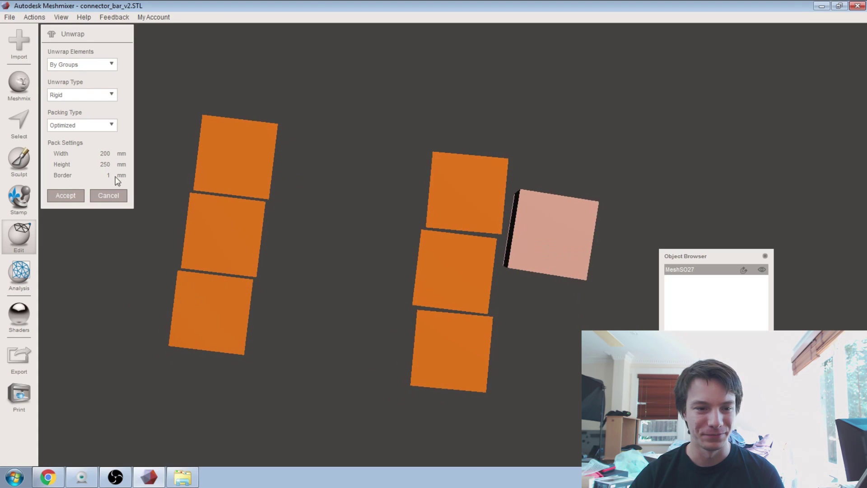
mouse_move(218, 215)
right_down()
mouse_move(256, 237)
mouse_move(210, 224)
right_up()
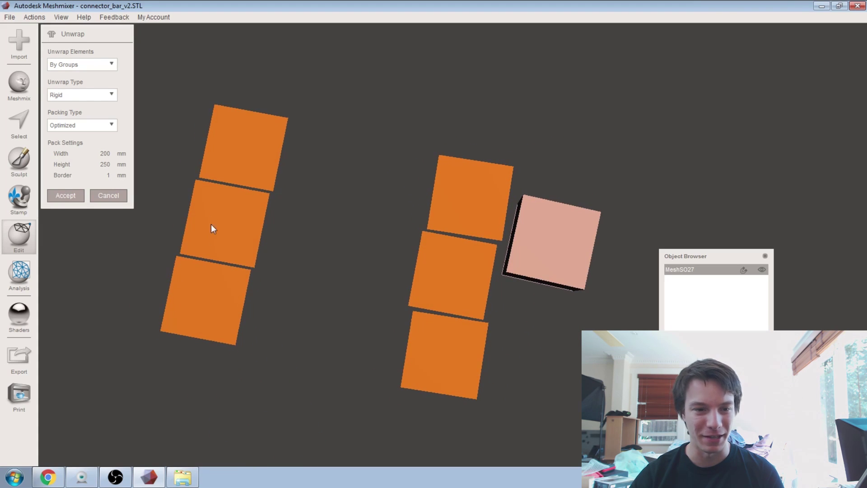
click(80, 199)
Select the green patch and try an SVG export, cancel the save, then select Unwrap 1.
right_drag(72, 197, 308, 283)
scroll(267, 243, down, 1)
click(254, 208)
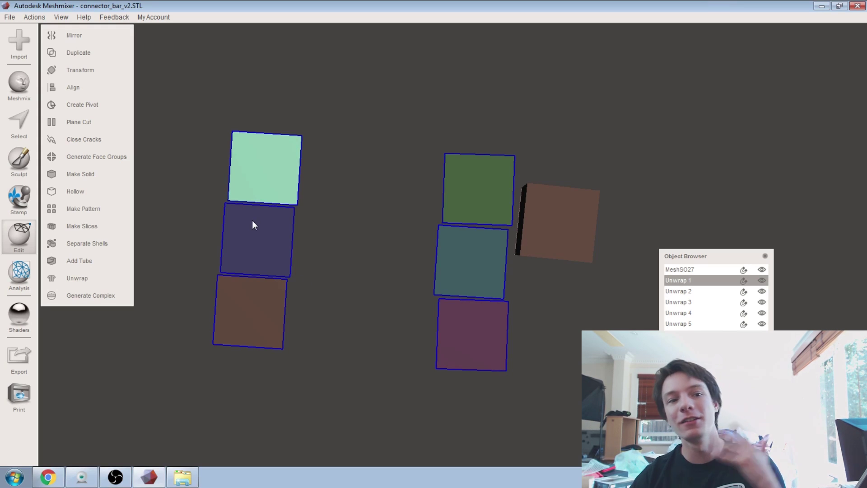
click(14, 20)
click(24, 217)
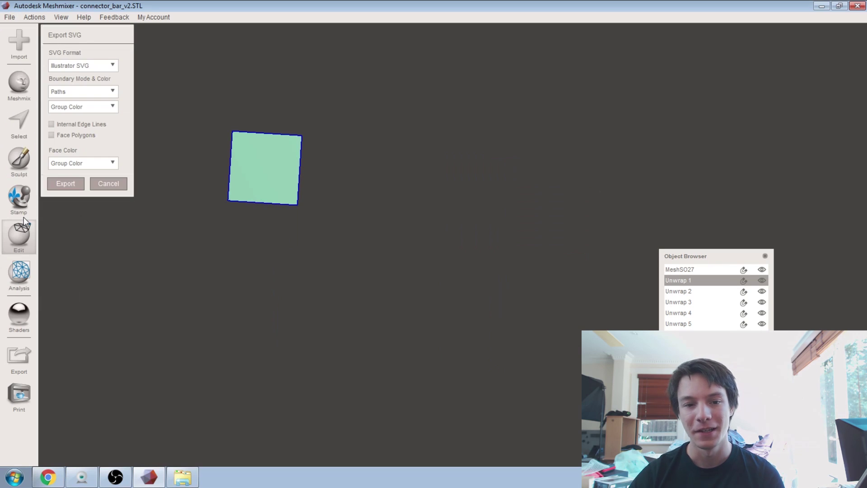
middle_drag(173, 151, 185, 156)
click(715, 293)
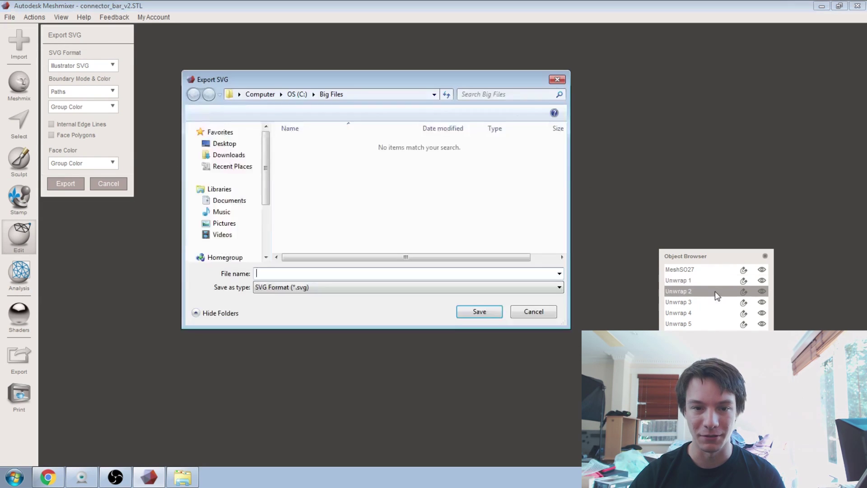
click(531, 311)
click(676, 279)
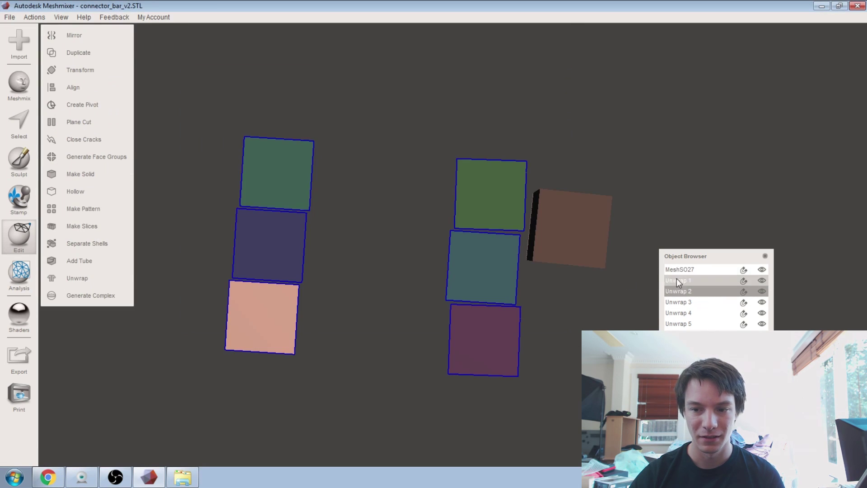
Combine all the Unwrap pieces into one object and start an SVG export.
shift+click(681, 334)
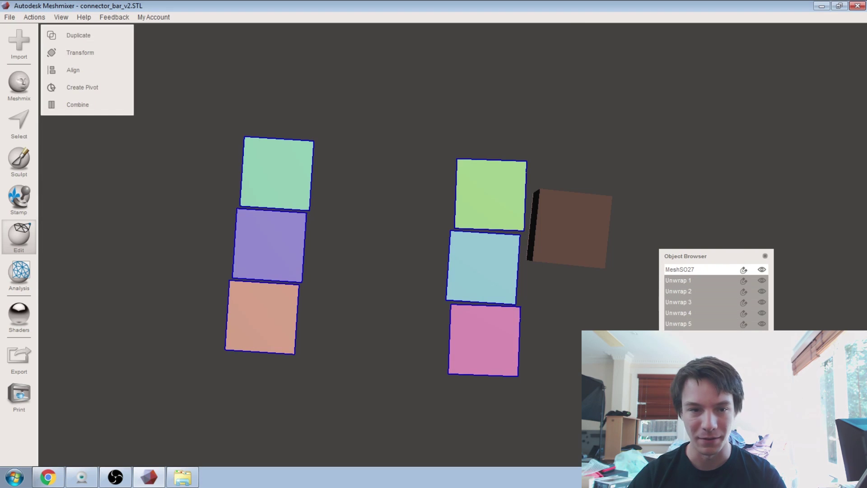
click(74, 104)
click(11, 18)
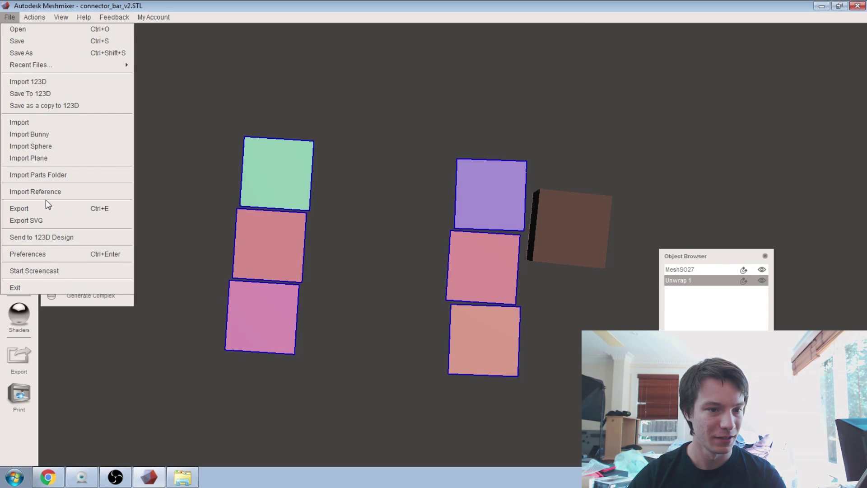
click(43, 220)
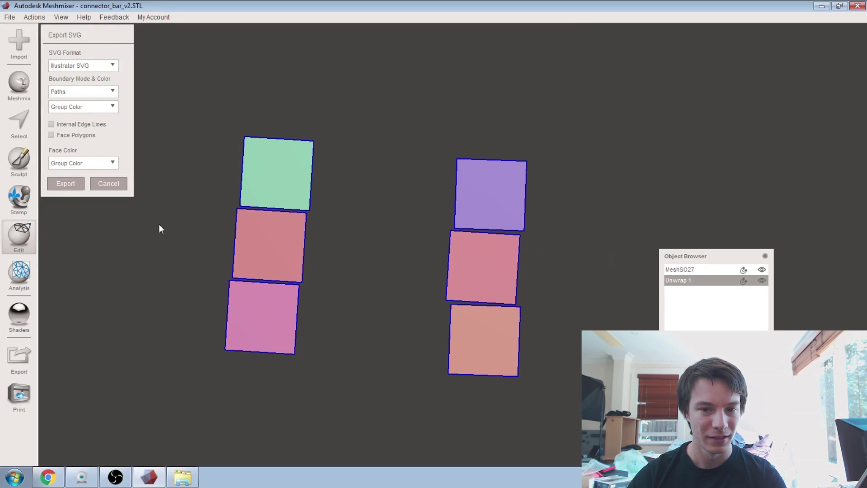
Set the export format to Inkscape SVG with Paths boundaries, after previewing No Boundaries and Polygons.
click(83, 66)
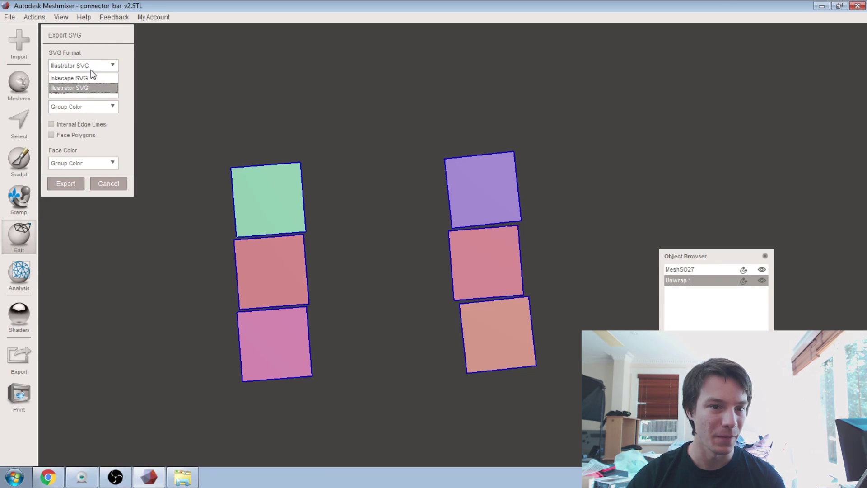
click(81, 78)
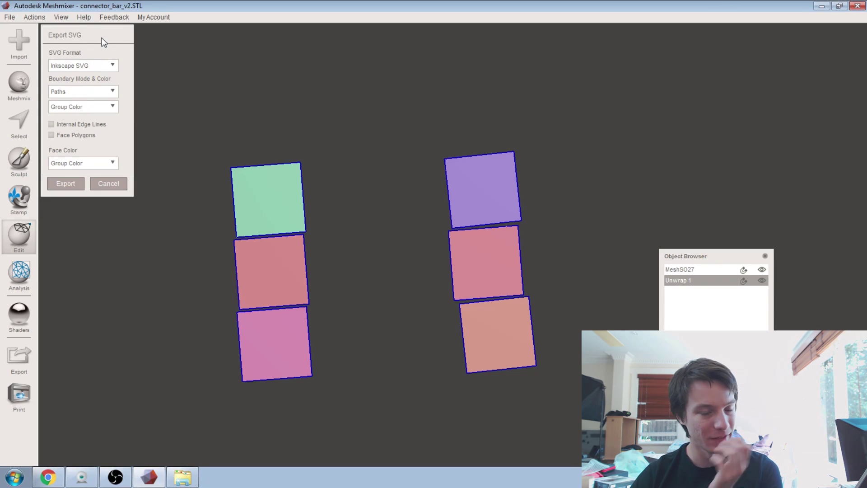
click(105, 92)
click(97, 82)
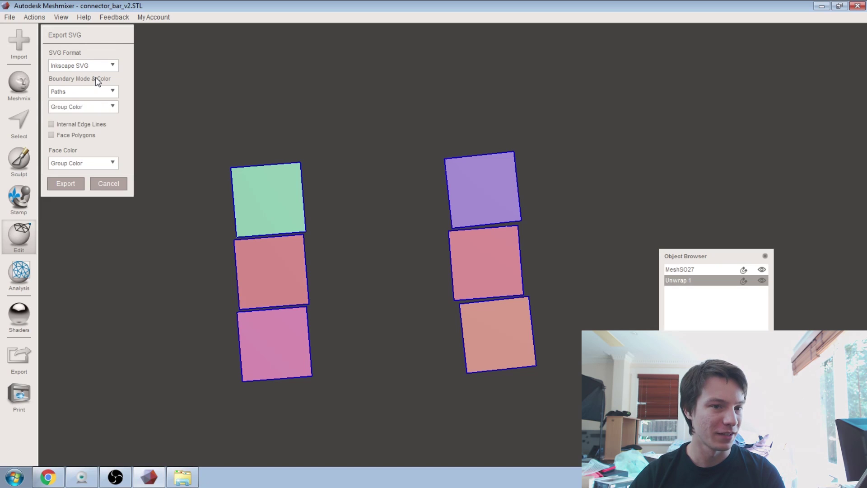
click(98, 93)
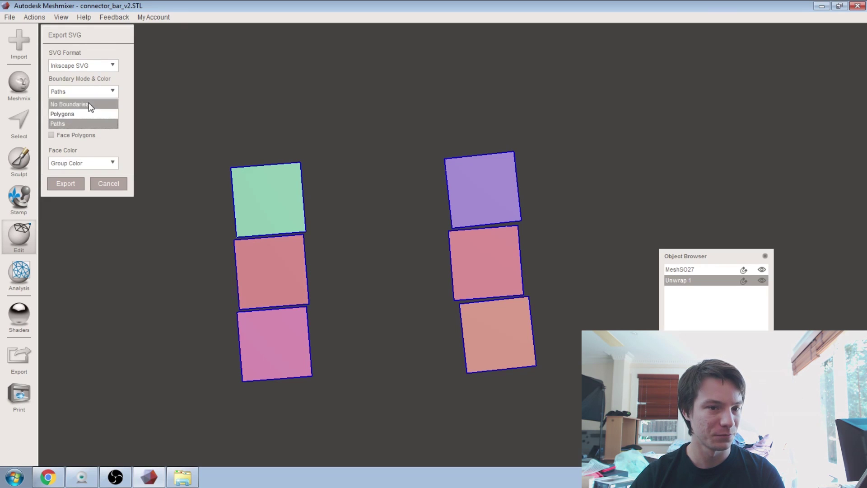
click(99, 83)
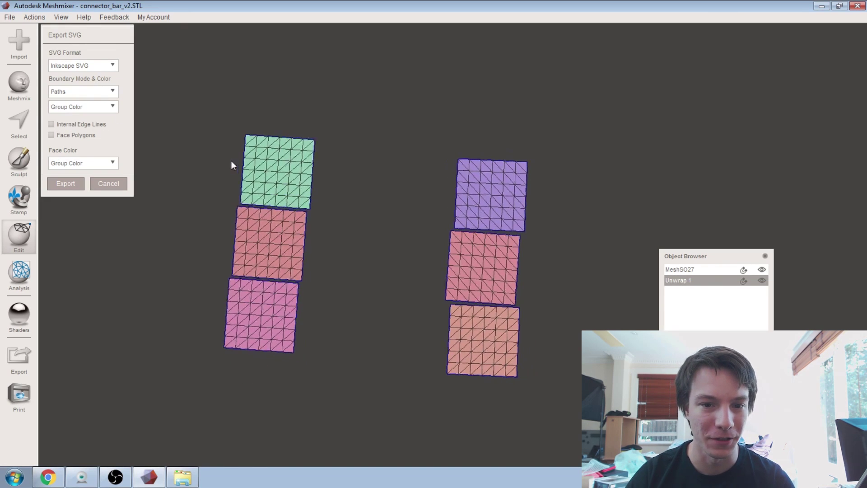
click(107, 92)
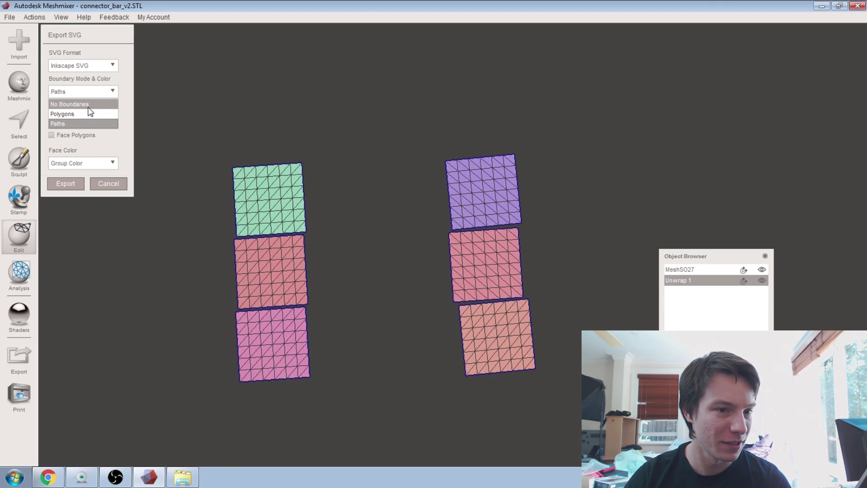
click(88, 106)
click(91, 93)
click(91, 112)
click(89, 94)
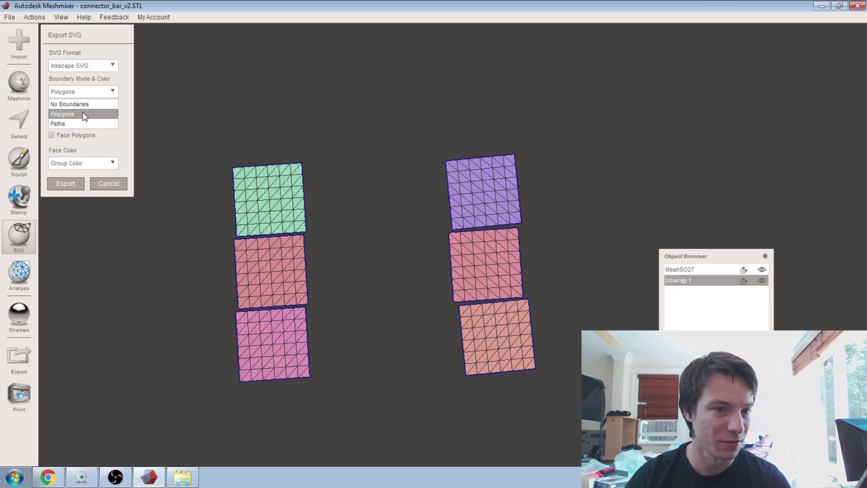
click(82, 123)
Set the SVG face fill to No Fill instead of Group Color.
click(92, 107)
click(95, 116)
click(96, 108)
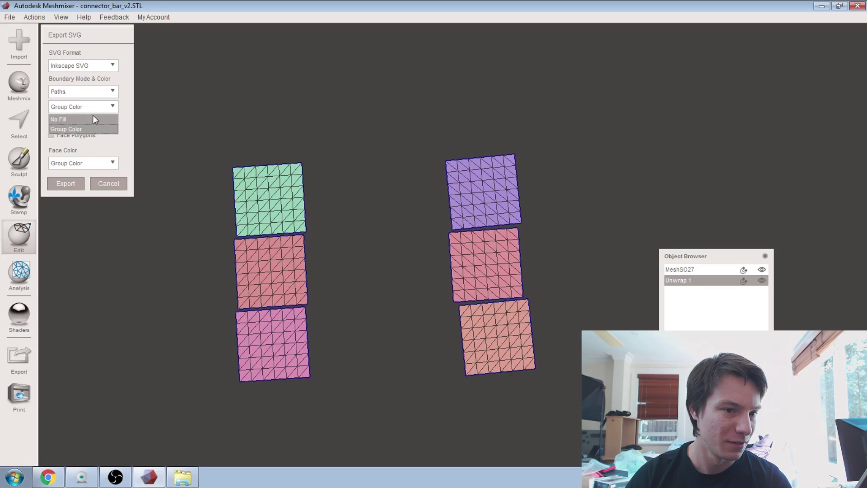
click(87, 118)
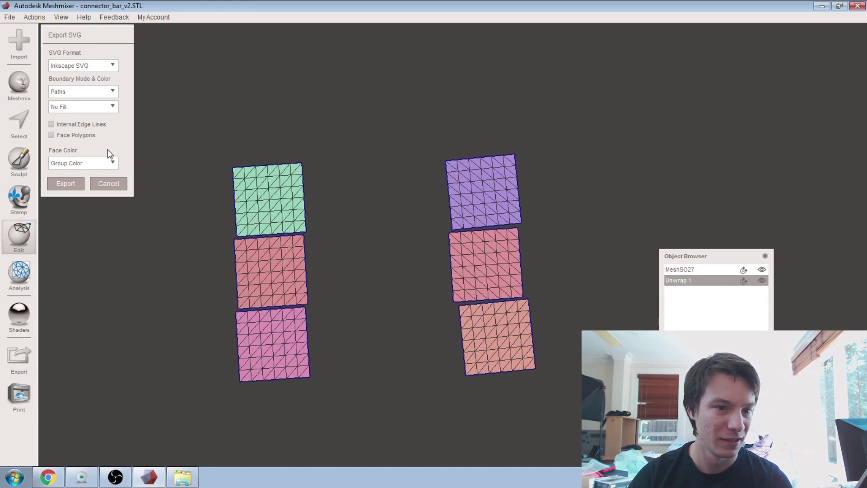
Save the SVG export in Big Files, entering 'cub' as the file name.
click(73, 183)
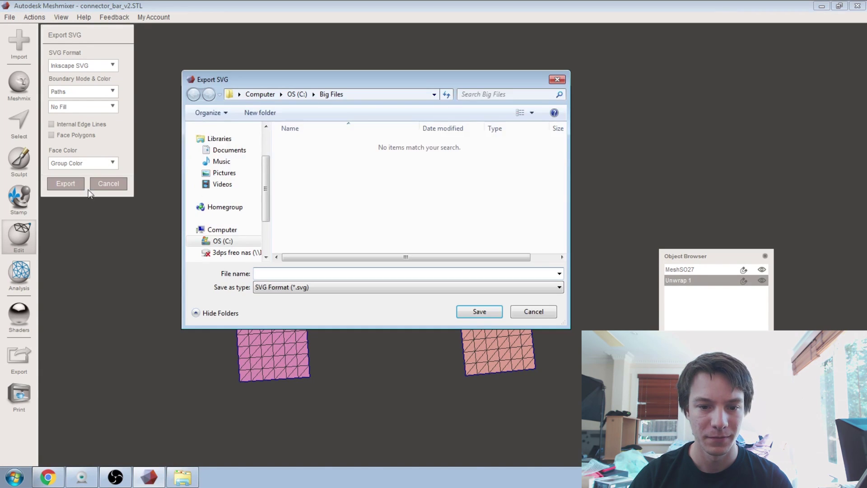
text(cube_unwrapped)
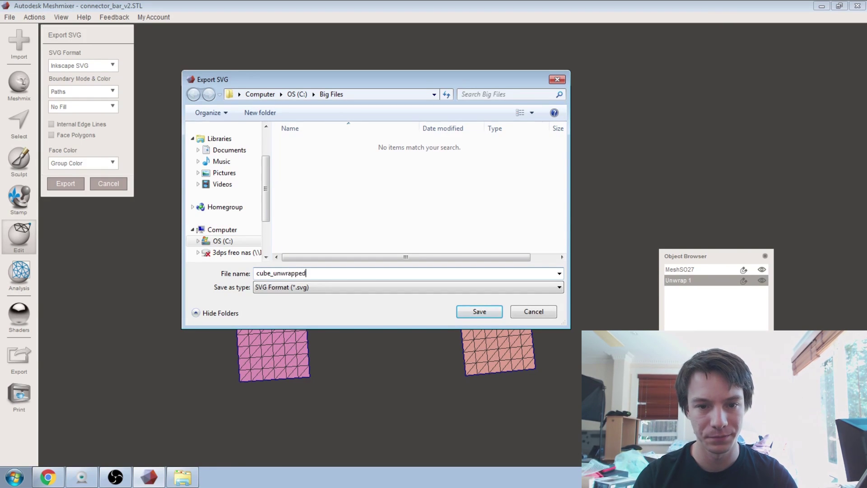
key(Return)
right_drag(283, 216, 414, 289)
Search the Start menu for 'ink' and launch Inkscape 0.91.
click(26, 482)
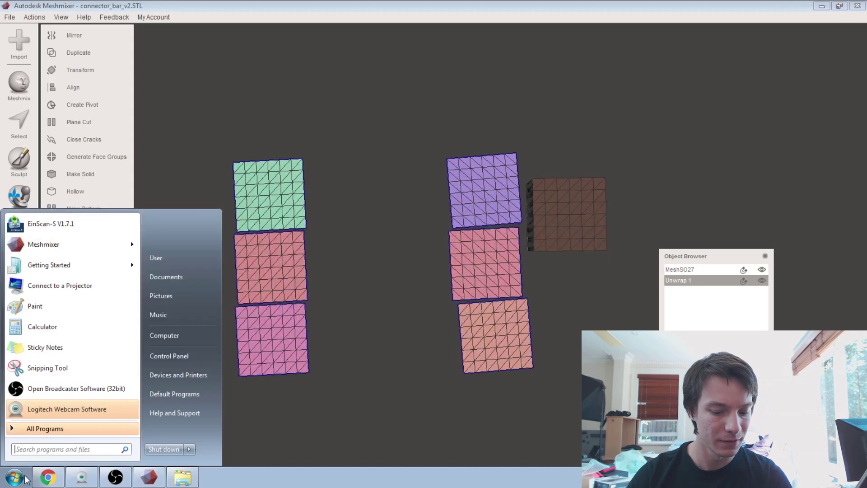
text(onk)
key(BackSpace)
key(BackSpace)
key(BackSpace)
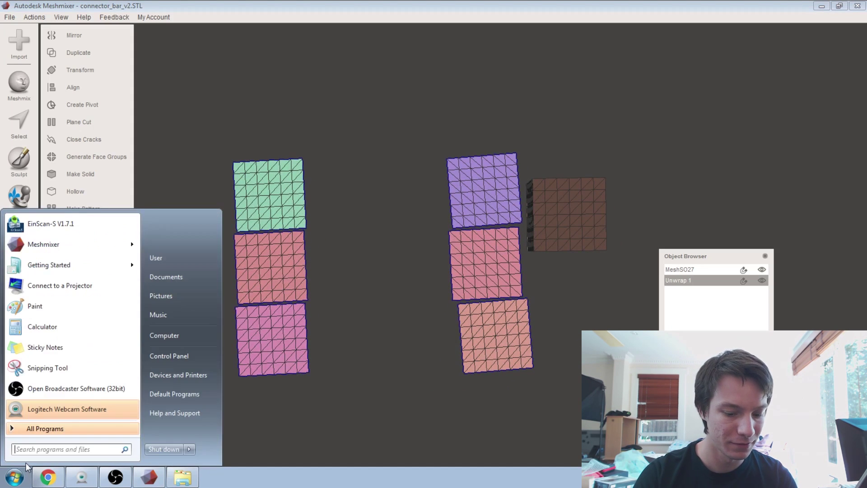
text(ink)
click(40, 240)
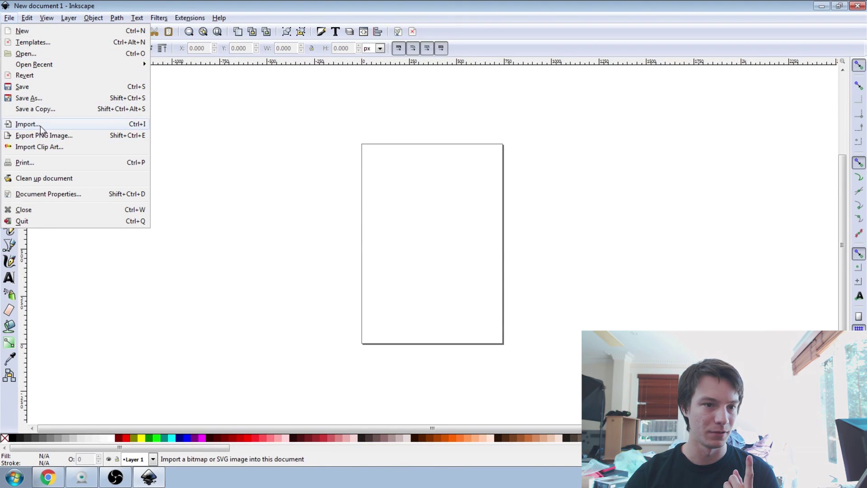
Open cube_unwrapped.svg from C:\Big Files in Inkscape.
click(40, 55)
click(175, 227)
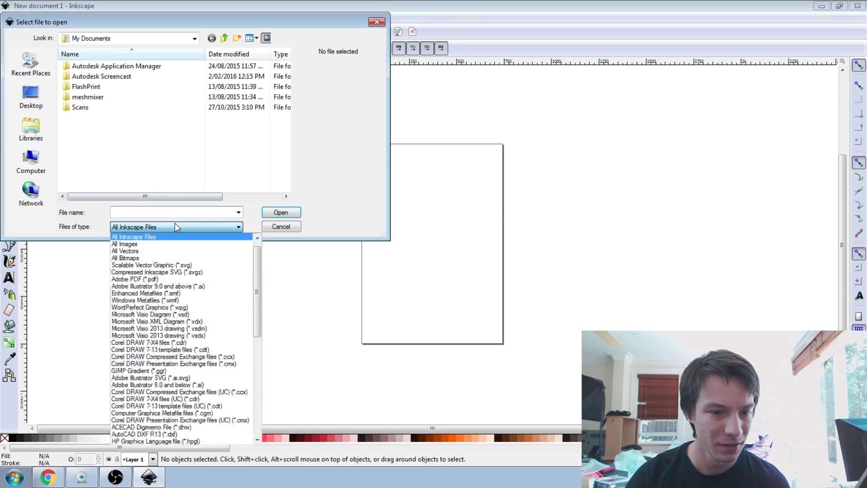
click(175, 227)
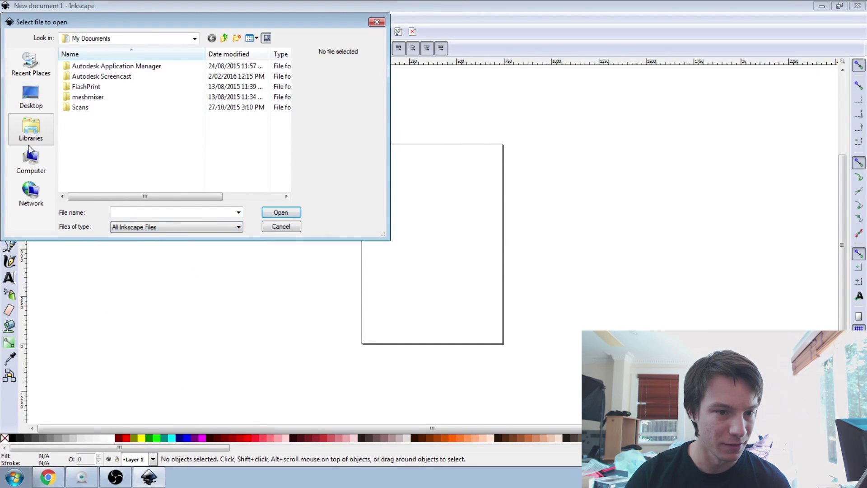
click(31, 162)
double_click(73, 79)
double_click(72, 77)
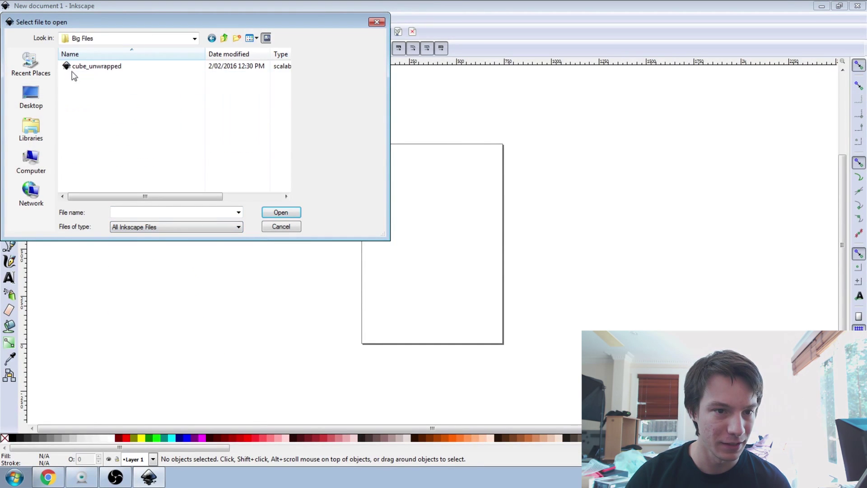
click(81, 65)
click(280, 213)
Select the middle left square face and show its editable nodes with the Node tool.
scroll(460, 244, down, 5)
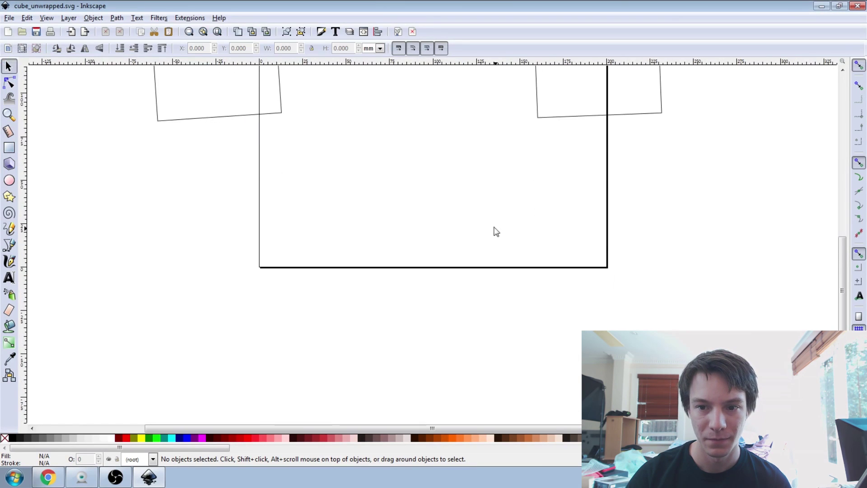
scroll(455, 236, up, 10)
ctrl+scroll(422, 248, down, 1)
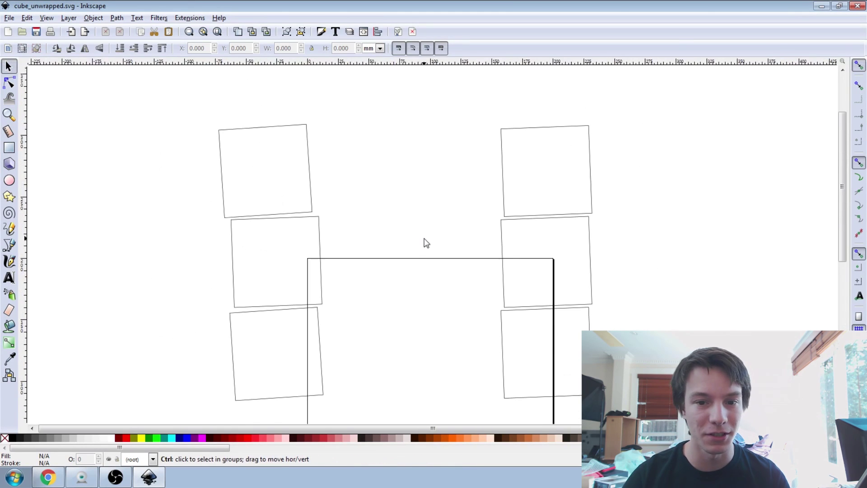
scroll(397, 284, down, 4)
ctrl+scroll(290, 226, up, 2)
scroll(289, 226, up, 4)
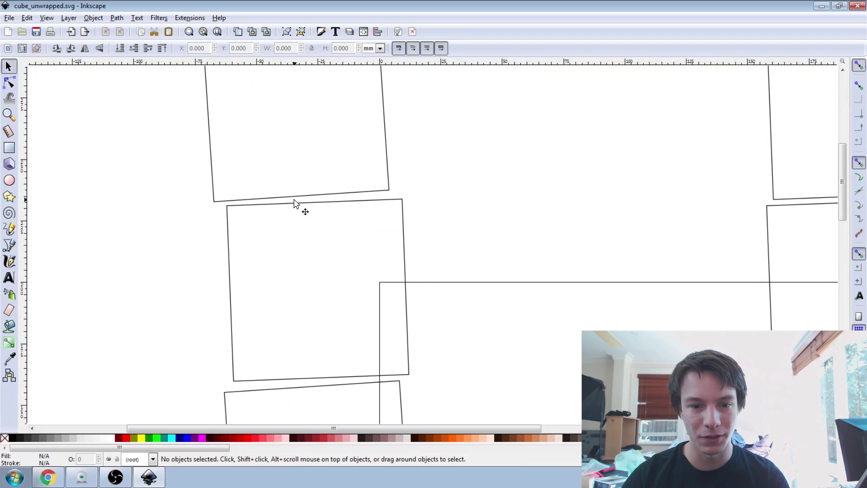
click(290, 206)
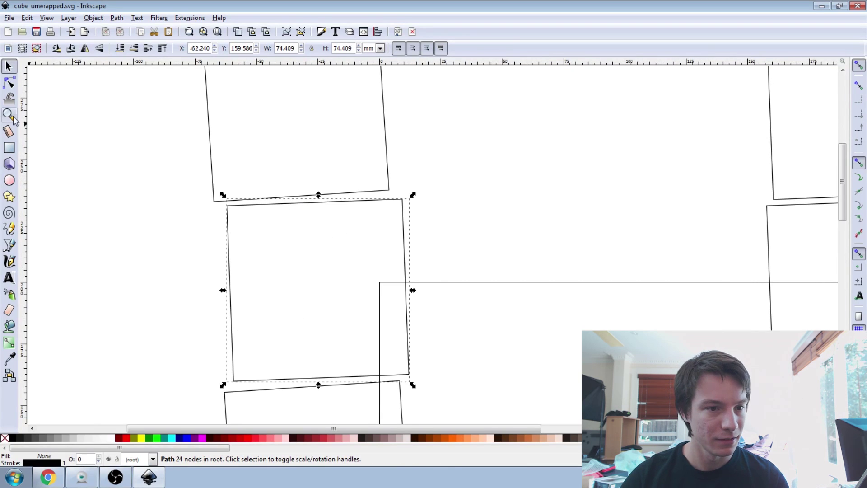
click(9, 83)
scroll(340, 252, down, 1)
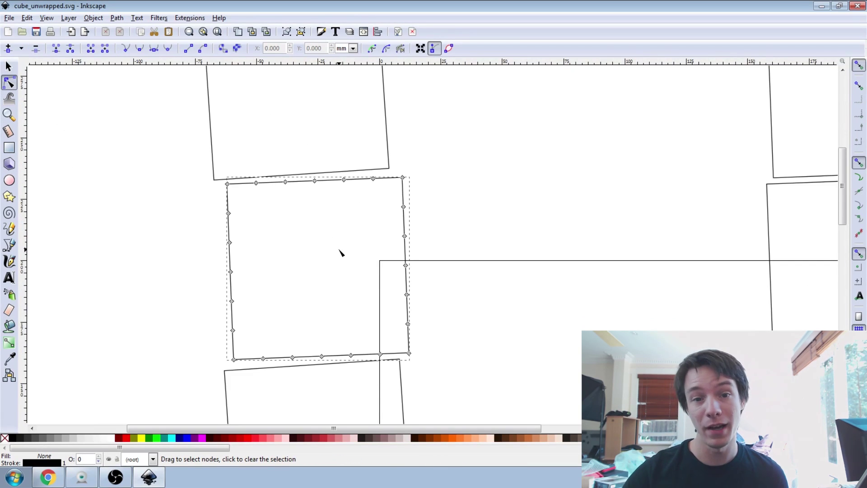
scroll(339, 248, down, 5)
scroll(455, 236, right, 2)
ctrl+scroll(479, 214, up, 3)
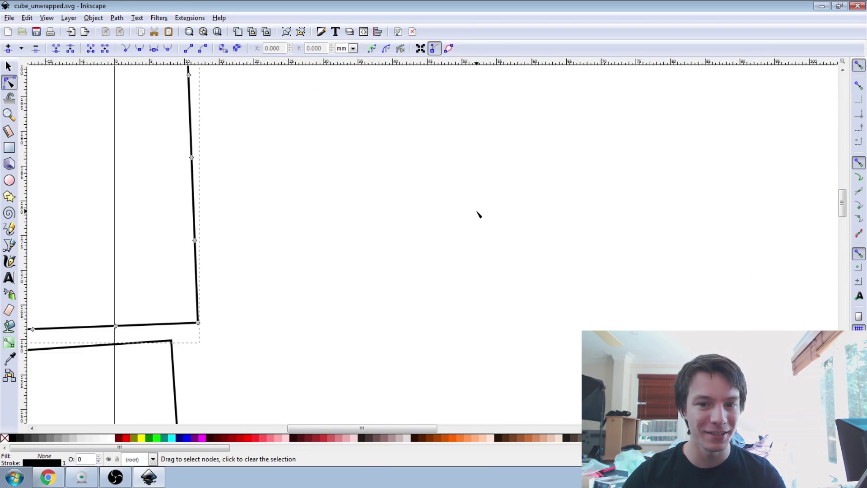
ctrl+scroll(478, 214, down, 7)
ctrl+scroll(481, 207, up, 1)
scroll(494, 193, up, 4)
scroll(492, 217, down, 1)
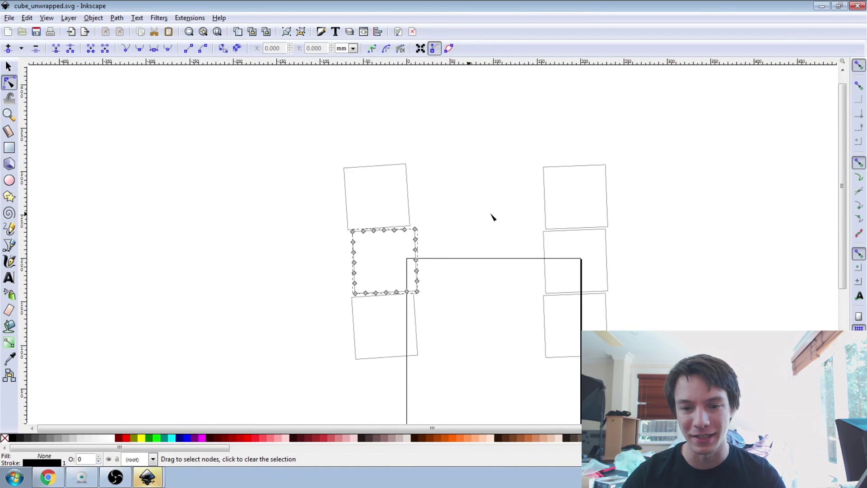
scroll(503, 244, right, 4)
ctrl+scroll(419, 278, up, 1)
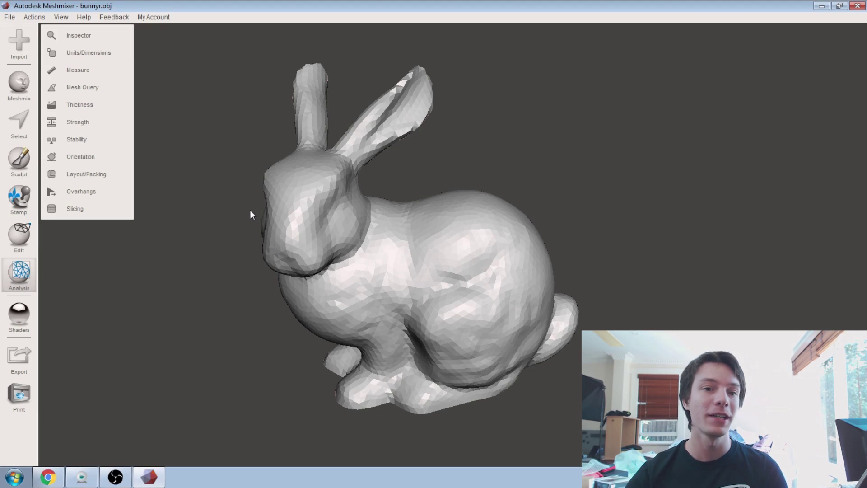
Drag a cube from Meshmix Primitives onto the bunny's back and accept it in Drop Solid.
mouse_move(32, 252)
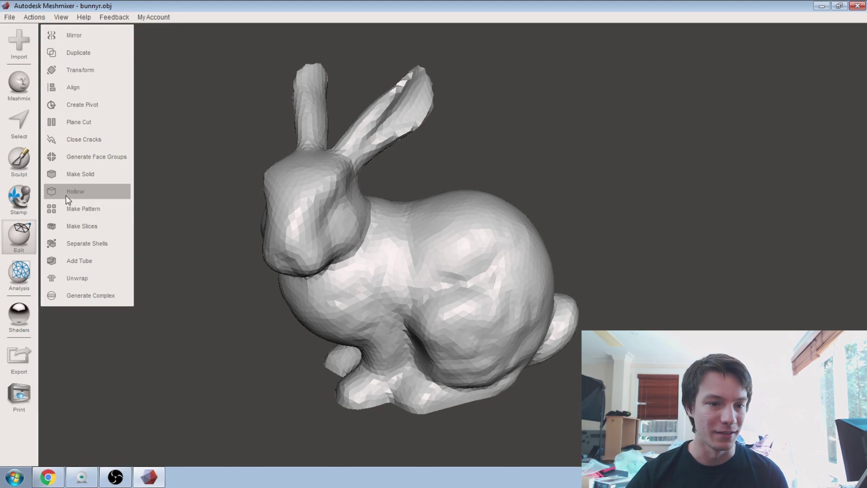
scroll(411, 279, down, 3)
scroll(512, 289, up, 2)
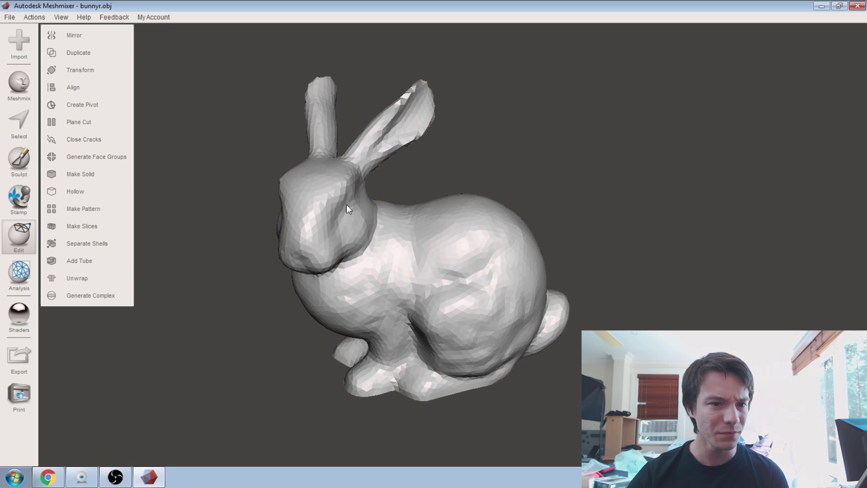
click(20, 100)
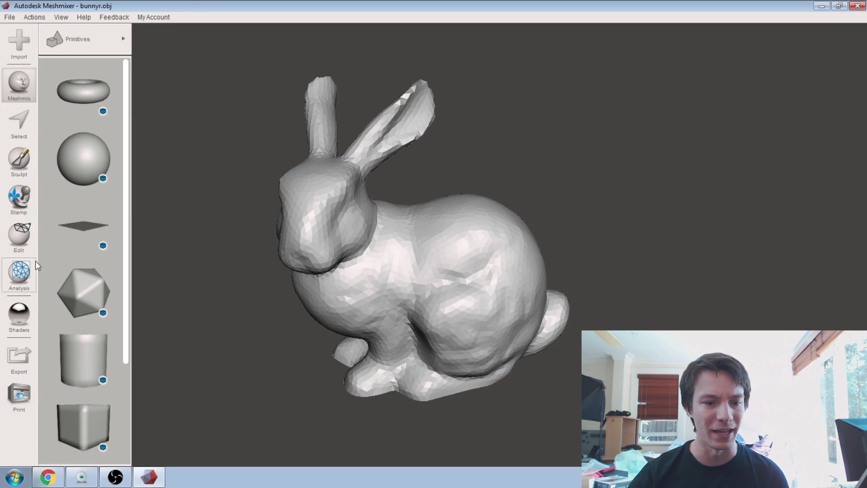
drag(502, 235, 500, 235)
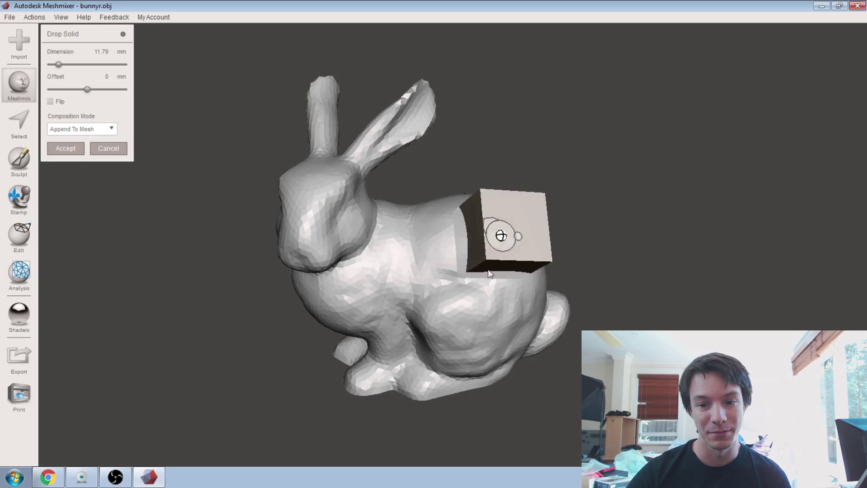
right_drag(502, 236, 478, 234)
scroll(479, 234, up, 2)
click(57, 149)
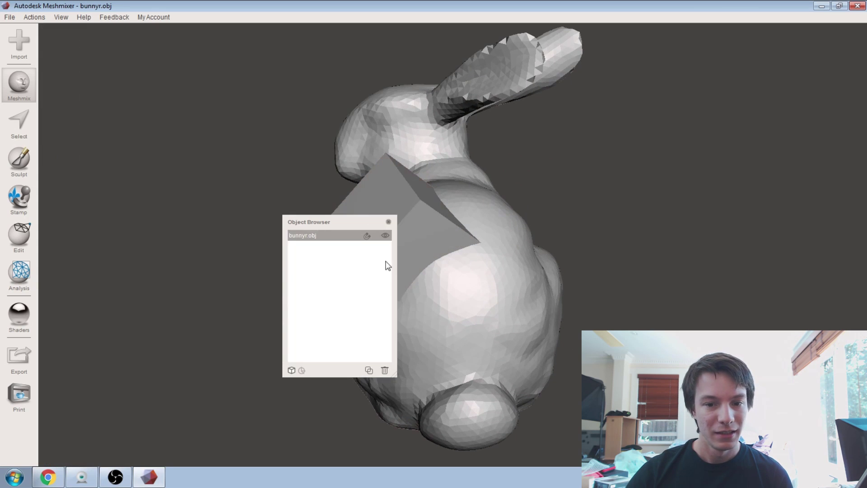
right_drag(385, 264, 460, 271)
Turn on the wireframe with W and orbit around where the cube joins the bunny.
key(w)
scroll(525, 265, up, 2)
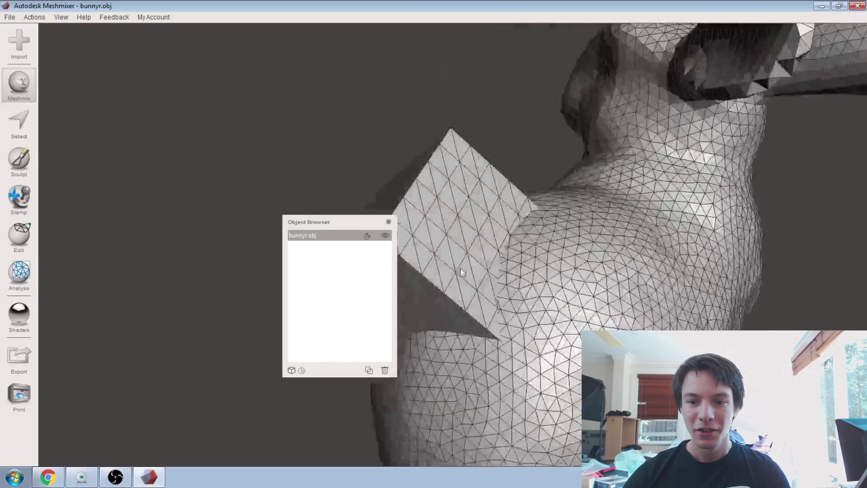
middle_drag(460, 271, 532, 252)
scroll(533, 252, up, 4)
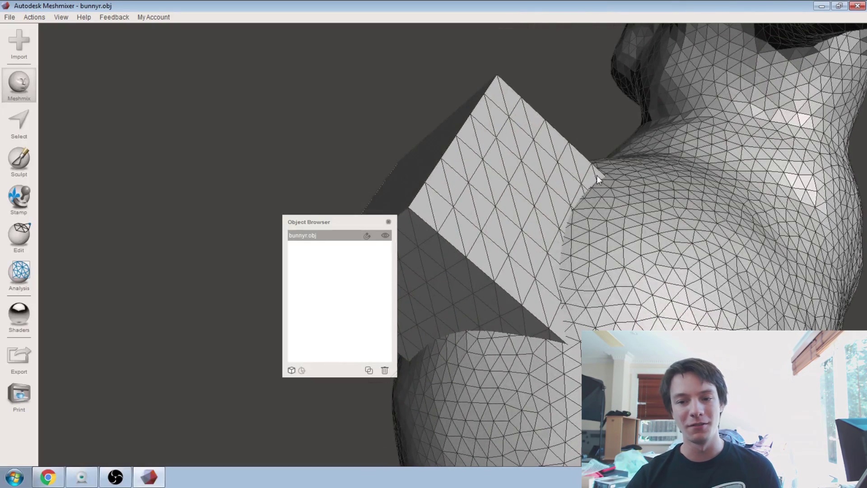
right_drag(538, 306, 564, 249)
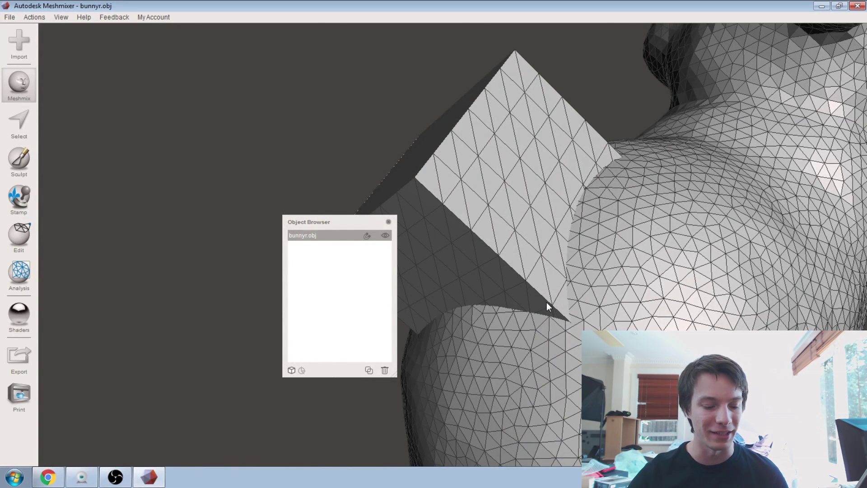
right_drag(581, 303, 567, 287)
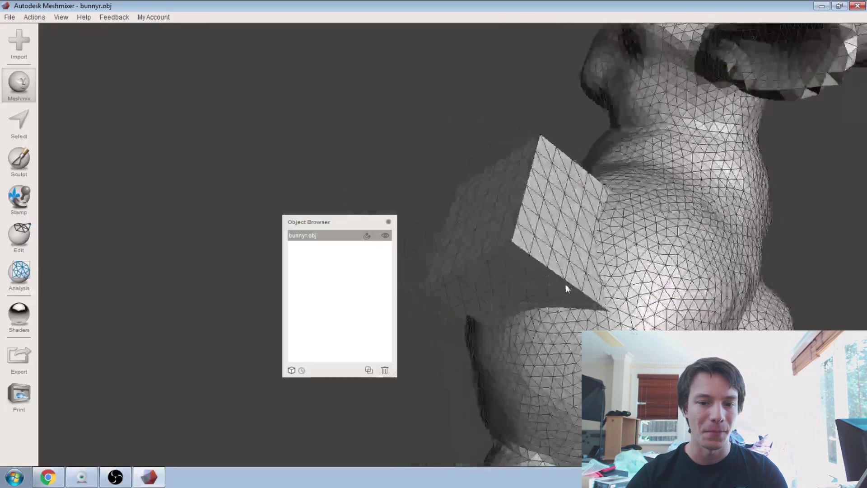
click(19, 235)
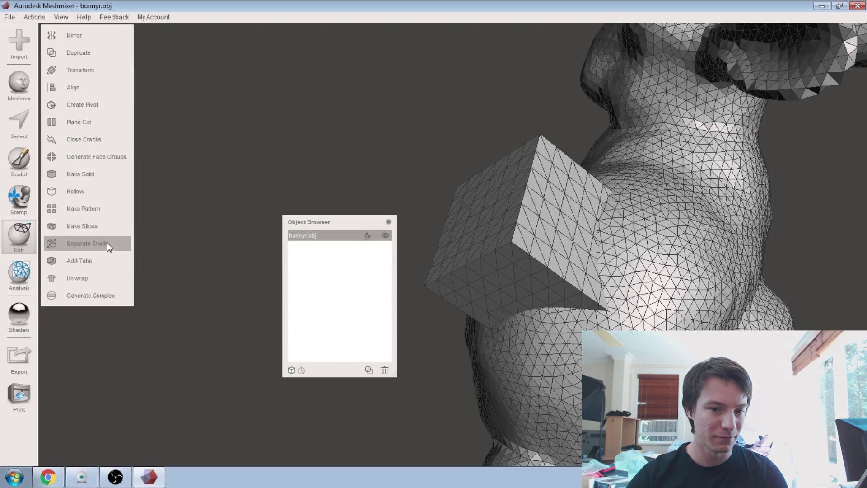
Separate the model into bunny and cube shells and select both of them.
click(87, 243)
right_drag(515, 237, 589, 274)
right_drag(472, 277, 519, 269)
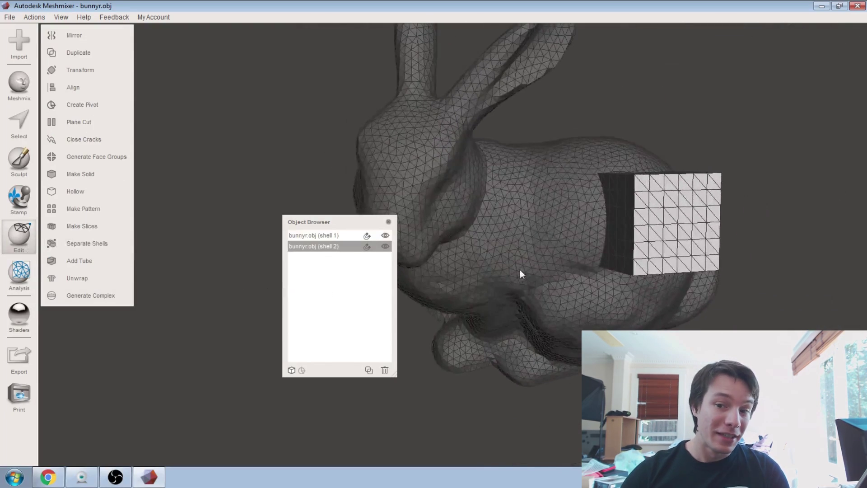
click(553, 191)
right_drag(553, 192, 464, 154)
shift+click(666, 285)
right_drag(666, 286, 553, 259)
Start a Boolean Union of the two shells and inspect its seam, toggling the wireframe.
click(91, 117)
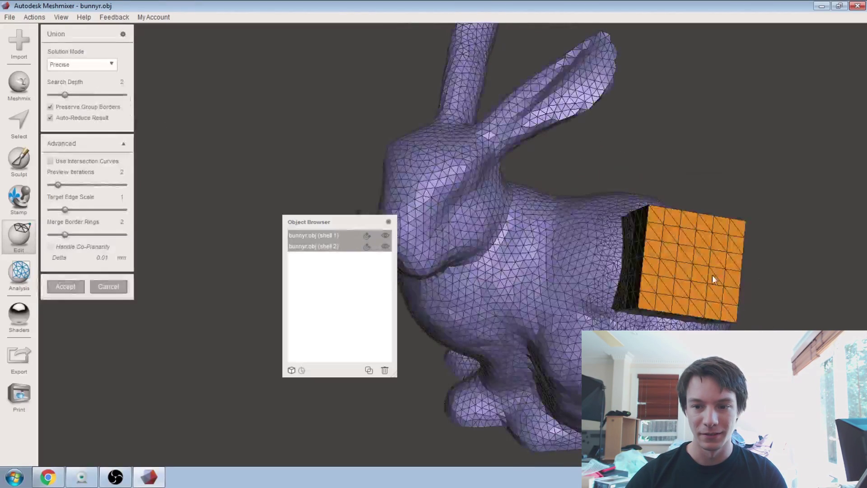
right_drag(712, 275, 451, 240)
scroll(636, 318, up, 4)
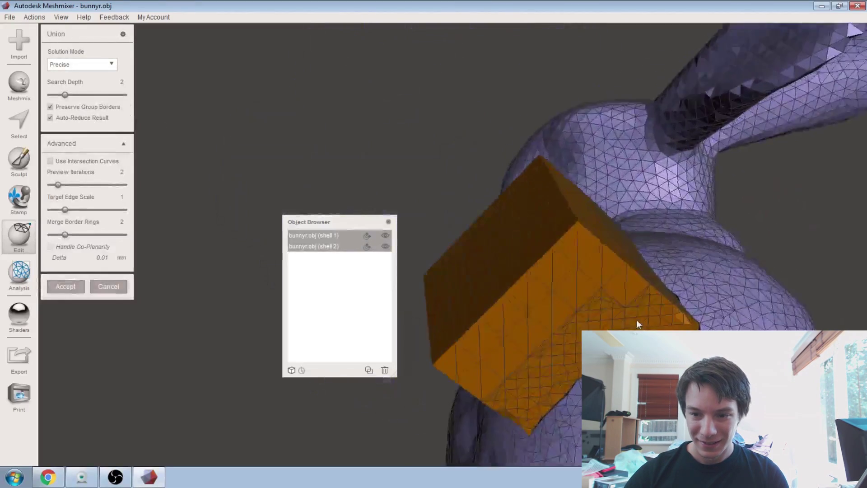
right_drag(635, 319, 666, 102)
right_drag(637, 166, 613, 282)
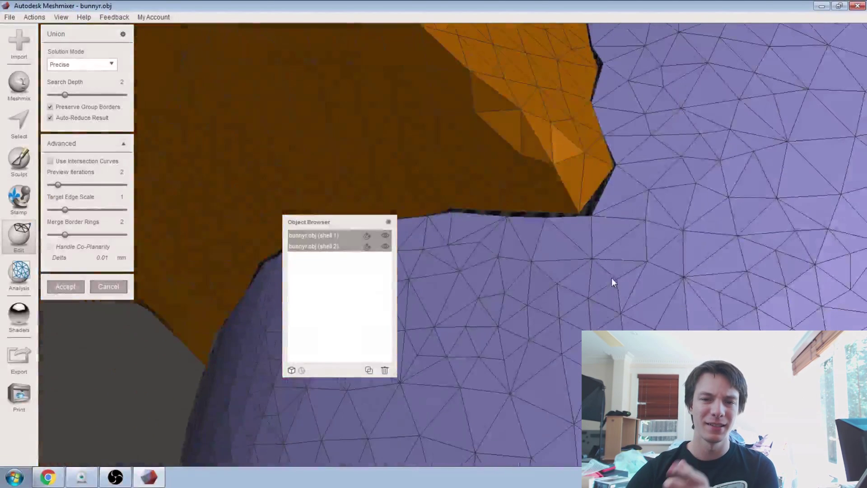
scroll(595, 219, up, 4)
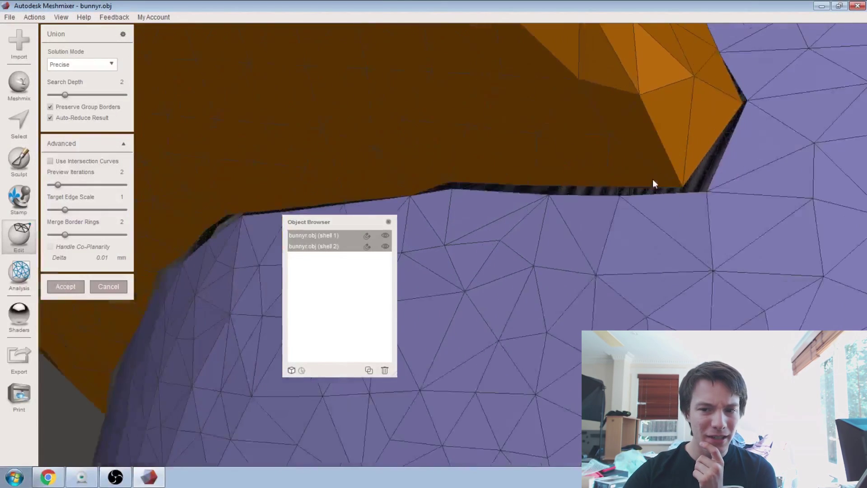
scroll(668, 180, up, 3)
key(w)
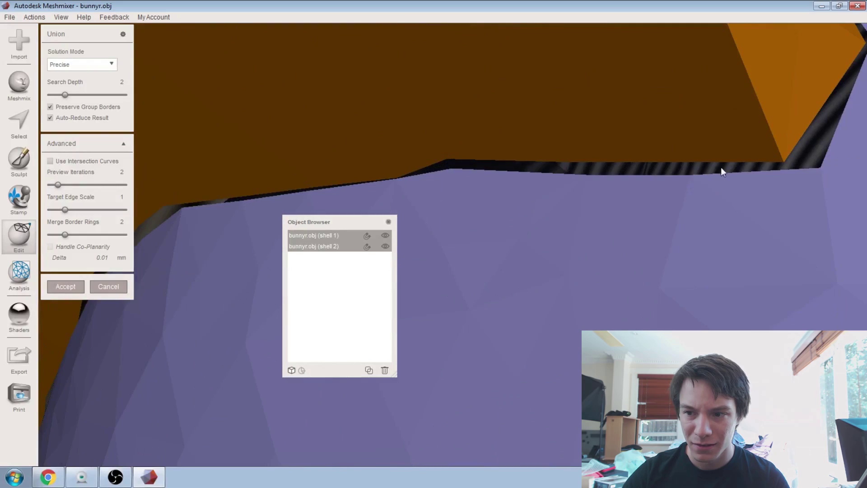
right_drag(722, 172, 516, 199)
key(w)
scroll(515, 206, up, 3)
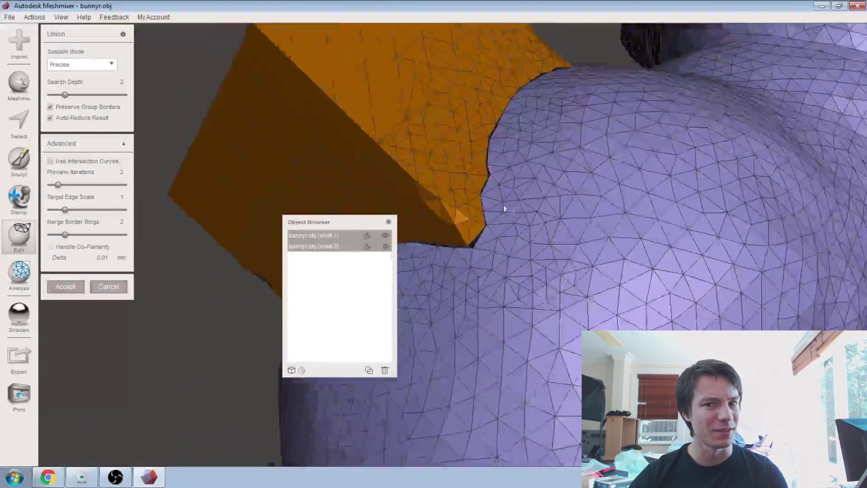
middle_drag(505, 209, 611, 251)
right_drag(611, 252, 411, 274)
scroll(493, 354, up, 2)
scroll(495, 355, down, 1)
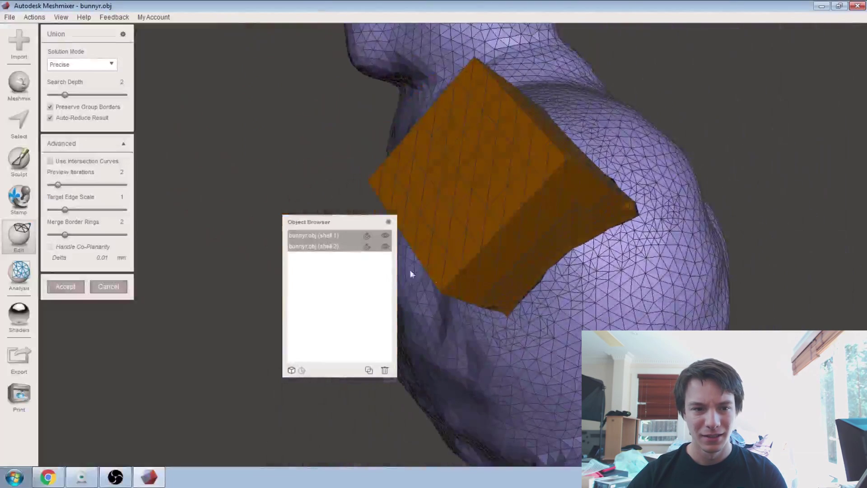
Separate the cube from the bunny, then toggle wireframe and orbit around both shells.
click(69, 286)
right_drag(442, 266, 575, 251)
scroll(486, 229, up, 5)
key(w)
key(w)
key(w)
key(w)
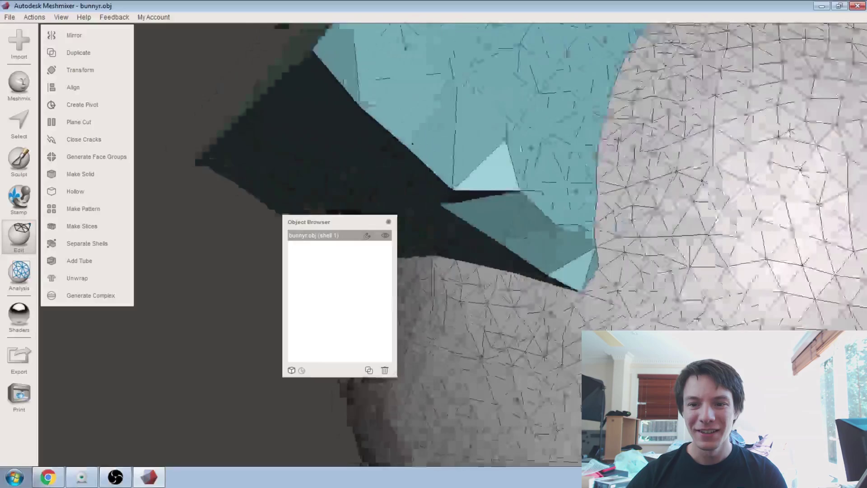
scroll(519, 236, down, 5)
right_drag(519, 236, 619, 190)
right_drag(535, 249, 679, 235)
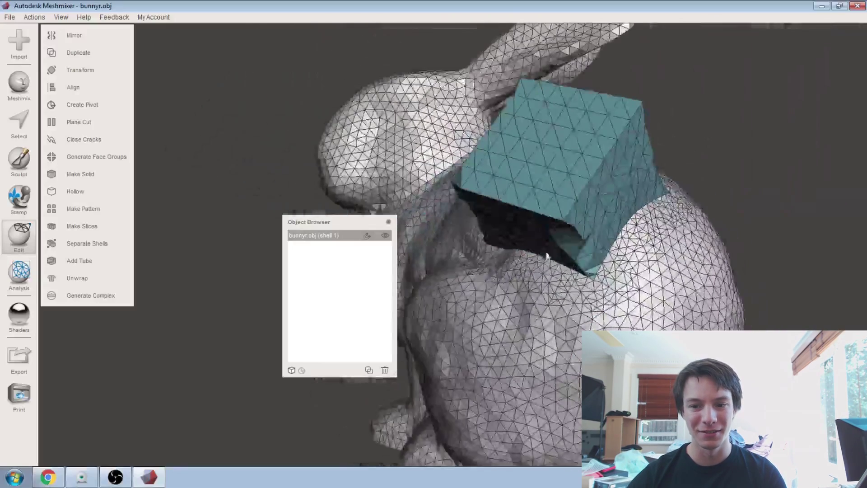
right_drag(575, 252, 599, 208)
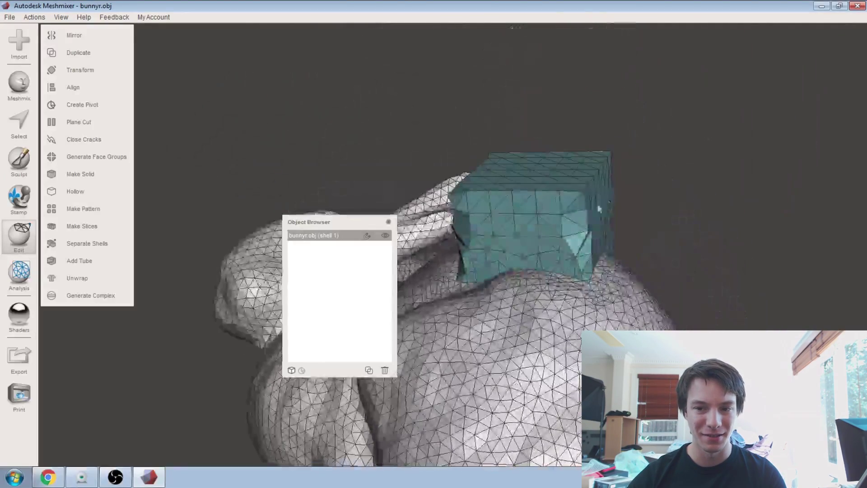
right_drag(552, 221, 634, 236)
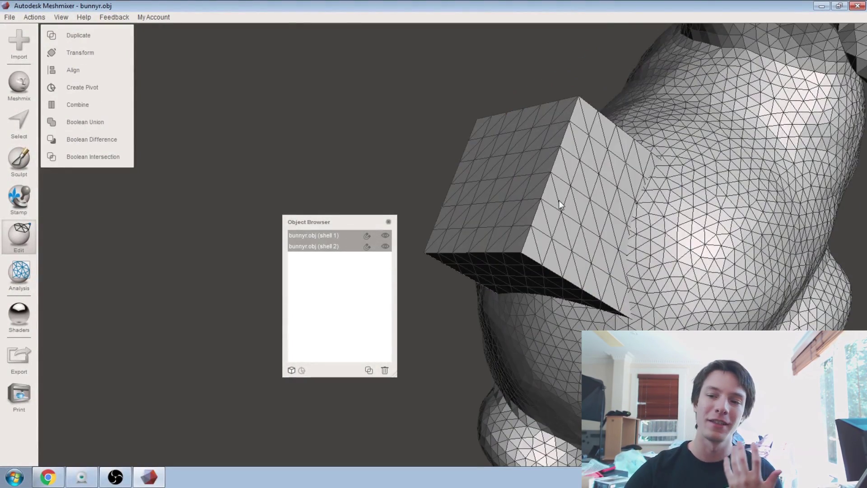
right_drag(559, 200, 654, 186)
scroll(593, 196, down, 5)
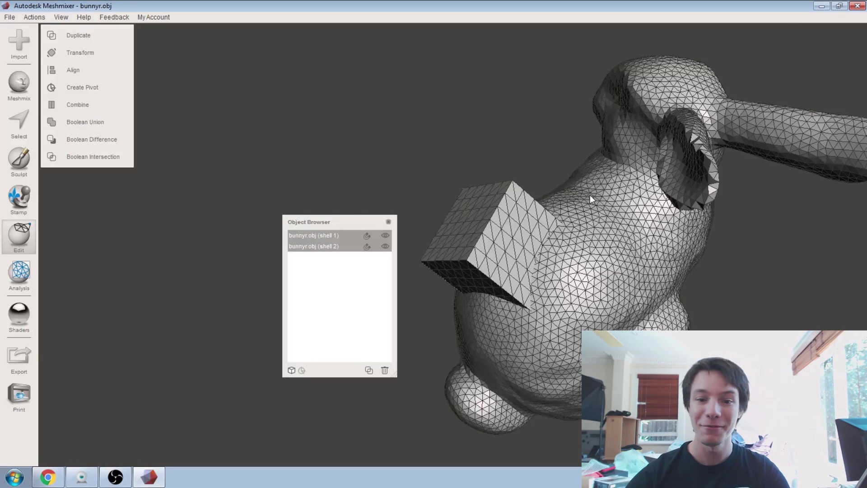
Combine the bunny and cube shells into one object and inspect the cube's edges in the solid preview.
click(80, 104)
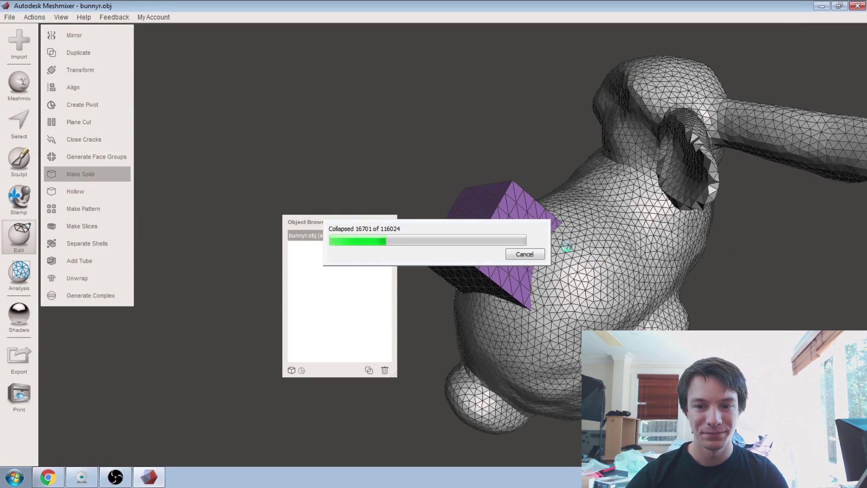
scroll(611, 220, up, 5)
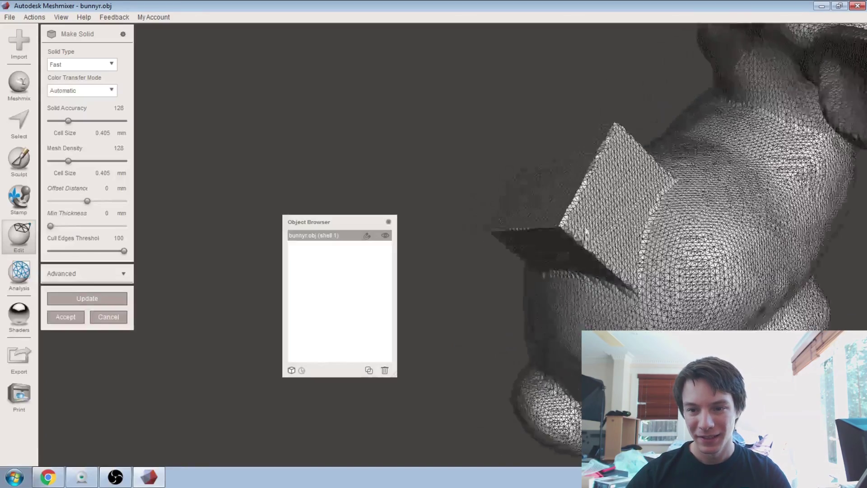
scroll(591, 112, up, 4)
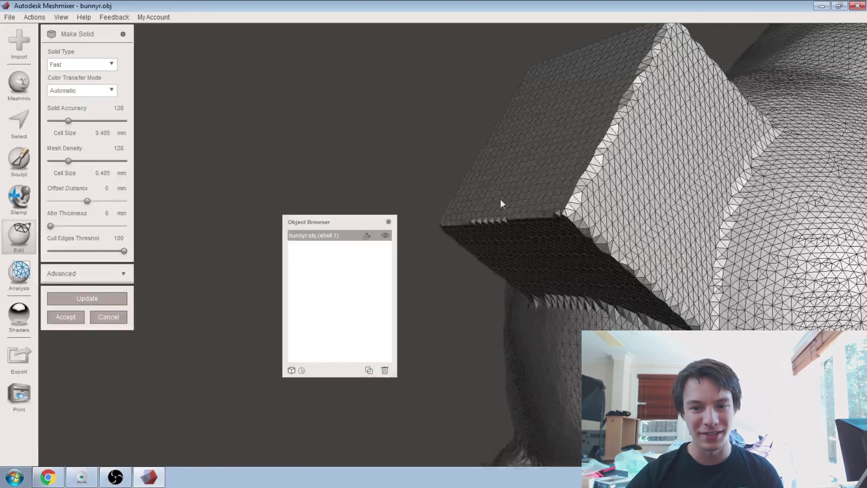
scroll(500, 200, down, 2)
right_drag(501, 199, 481, 198)
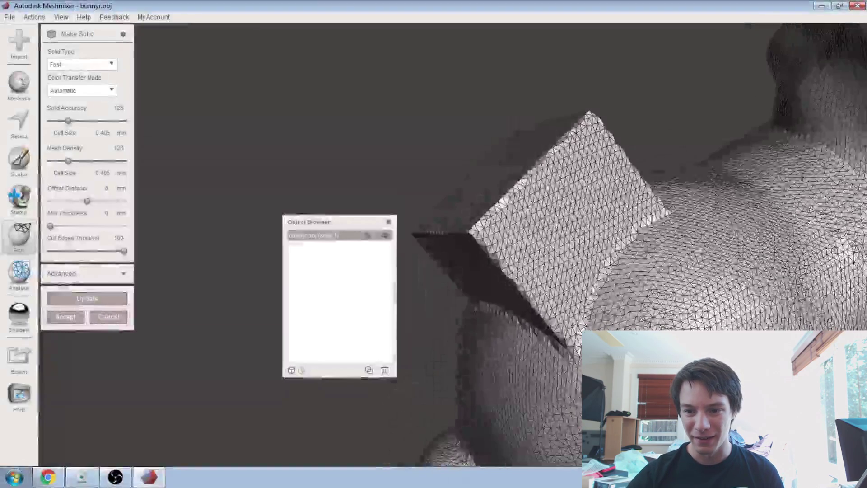
middle_drag(620, 257, 664, 240)
click(78, 66)
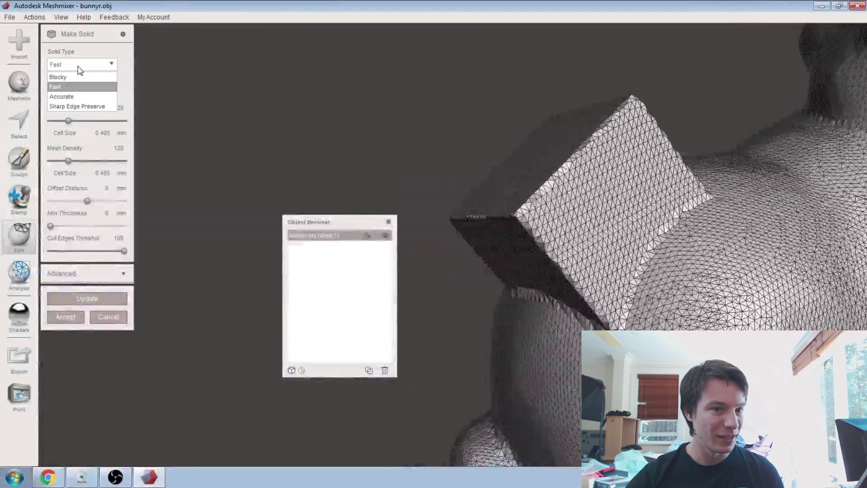
Set Solid Type to Sharp Edge Preserve and orbit to check the cube's crisp edges.
click(72, 107)
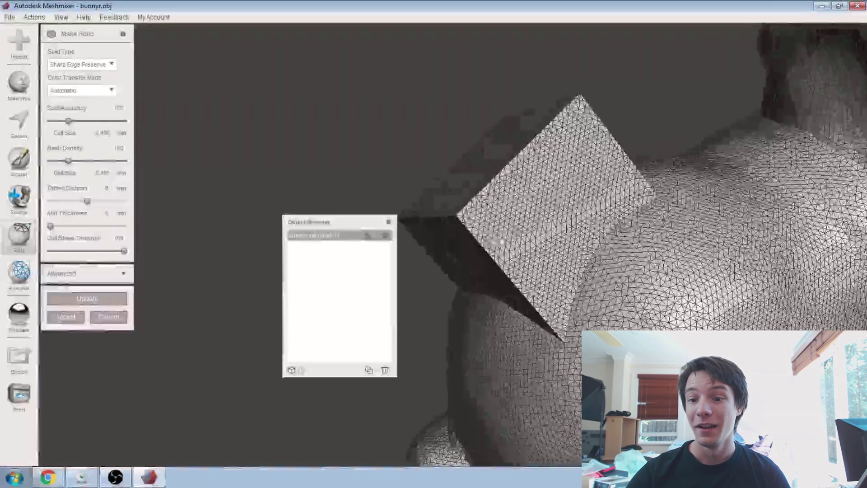
right_drag(505, 241, 596, 163)
scroll(552, 288, up, 5)
right_drag(515, 196, 670, 298)
scroll(663, 235, down, 6)
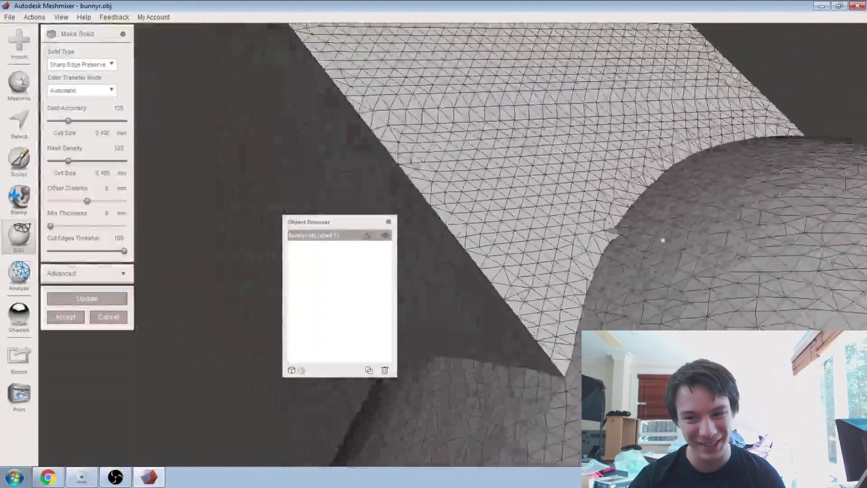
right_drag(662, 239, 596, 294)
scroll(531, 304, down, 4)
Move the Object Browser to the lower right and orbit around the fused bunny-and-cube preview.
drag(316, 222, 739, 285)
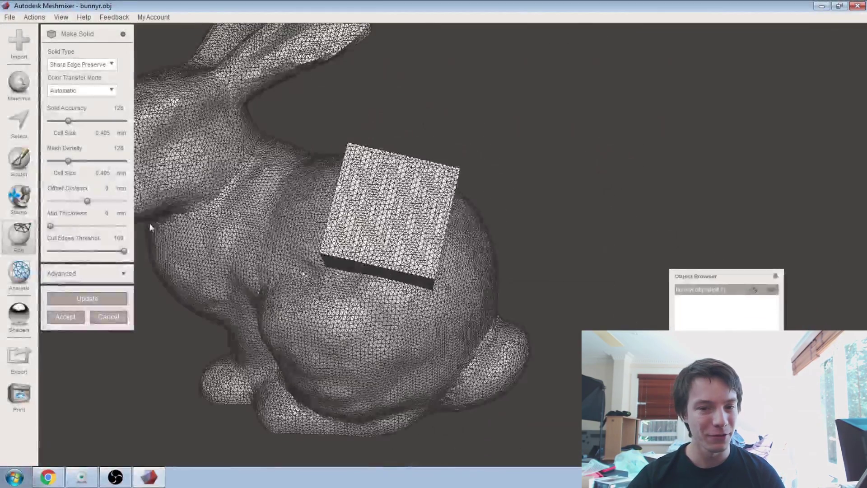
right_drag(151, 226, 383, 209)
scroll(383, 210, down, 2)
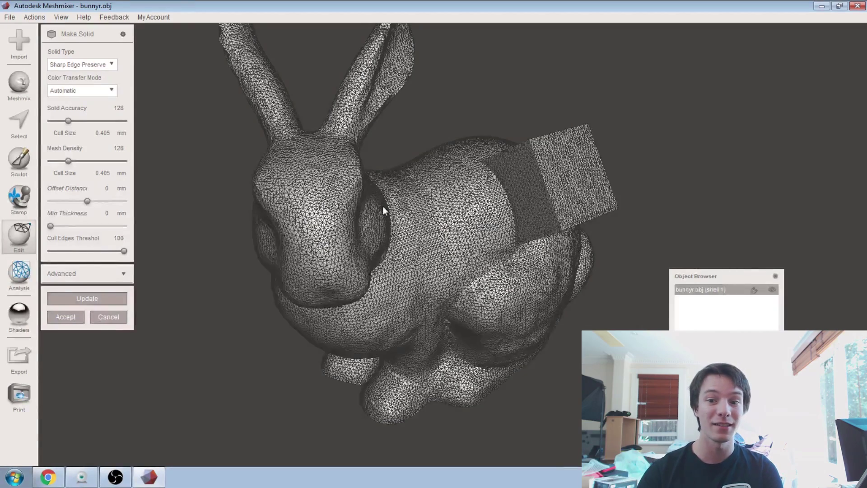
right_drag(367, 164, 316, 194)
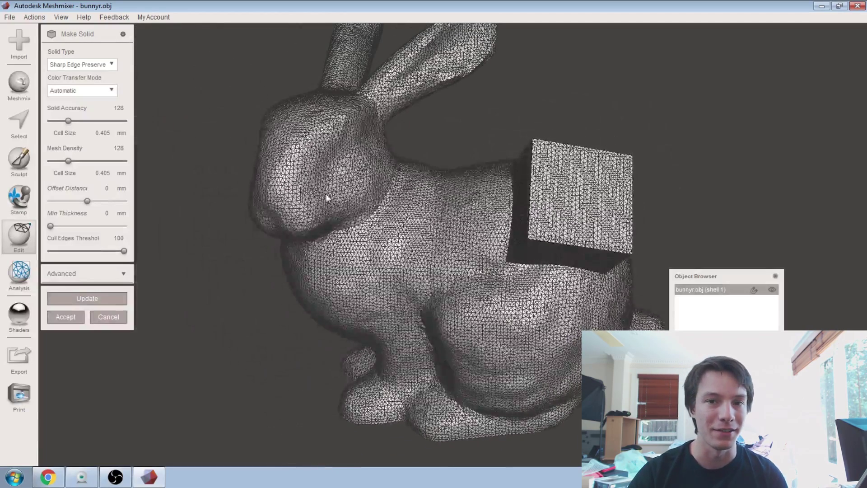
right_drag(325, 193, 369, 215)
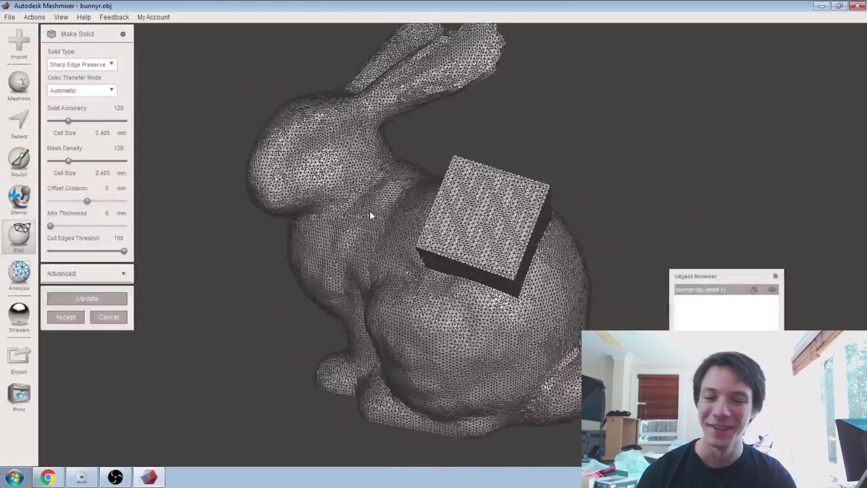
Orbit the new bunnyr.obj solid, then launch File > Start Screencast and move its window aside.
right_drag(351, 258, 380, 188)
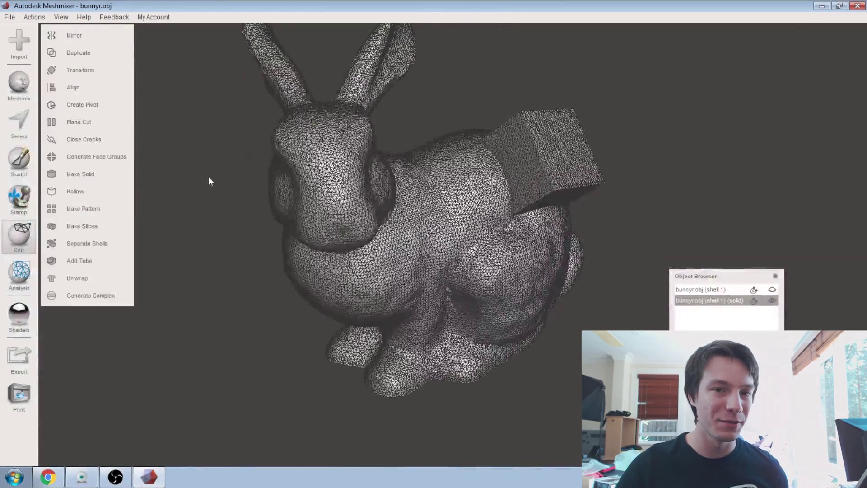
right_drag(209, 180, 380, 226)
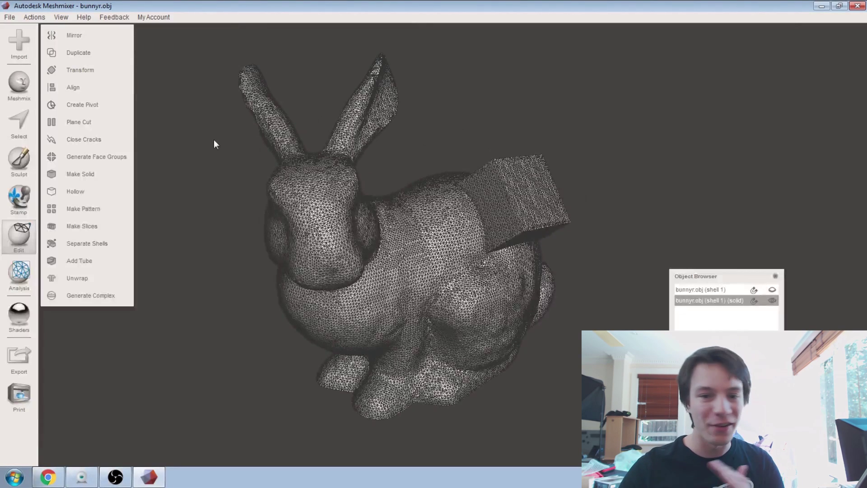
click(12, 17)
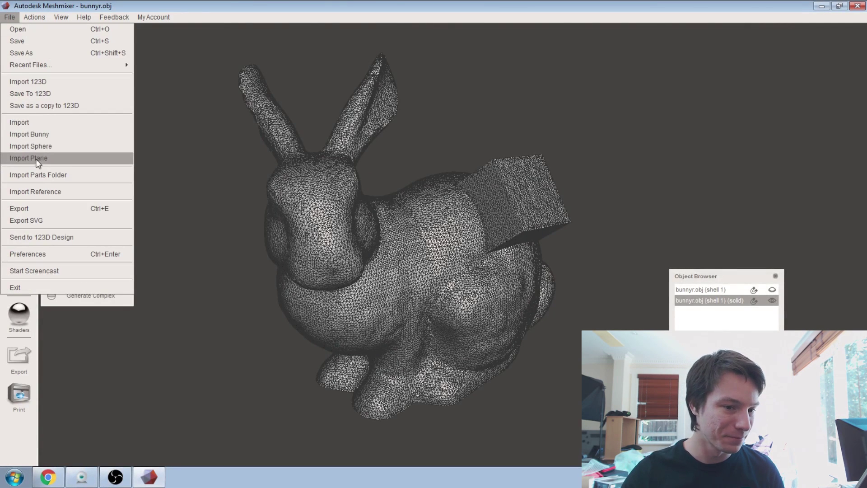
click(30, 269)
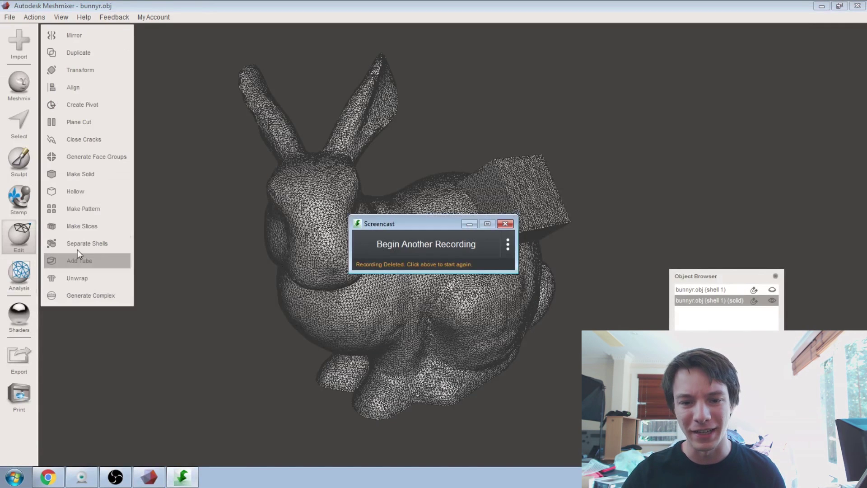
drag(399, 222, 533, 244)
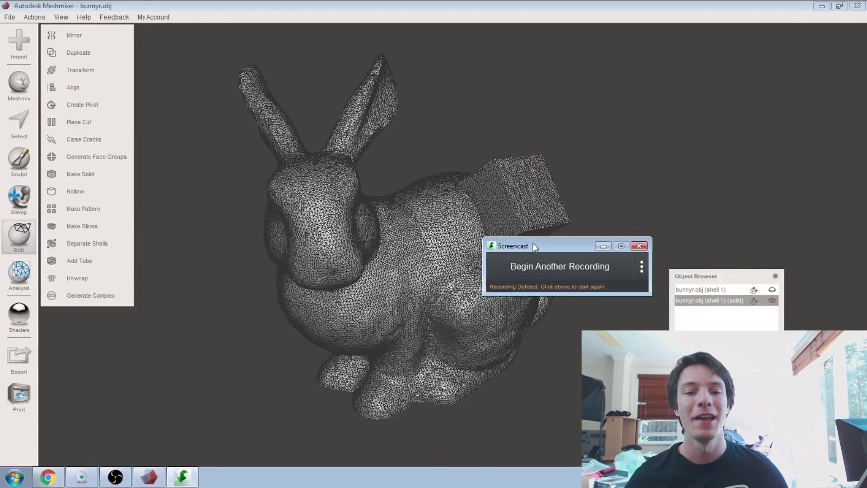
Set up another Screencast recording and dismiss the display theme warning.
drag(566, 241, 557, 245)
click(335, 243)
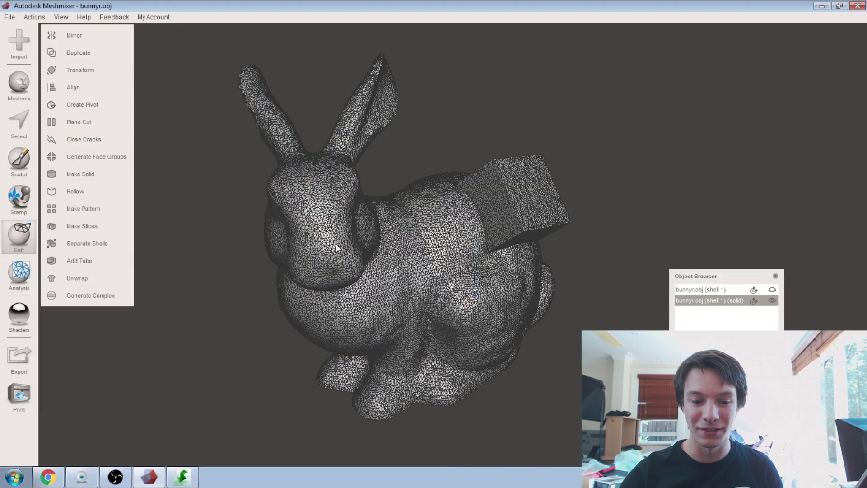
click(183, 477)
click(522, 277)
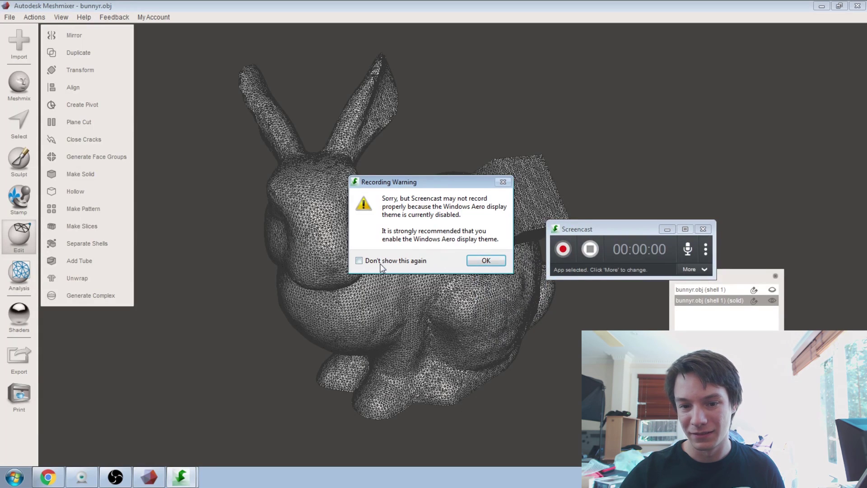
click(473, 262)
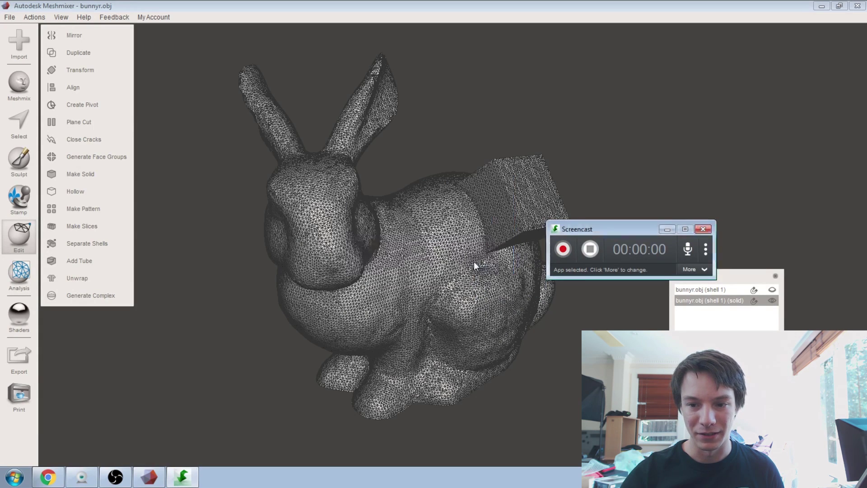
Start recording the Meshmixer window, accepting the aspect ratio warning.
mouse_move(317, 264)
right_down()
mouse_move(331, 239)
mouse_move(236, 302)
mouse_move(321, 253)
right_up()
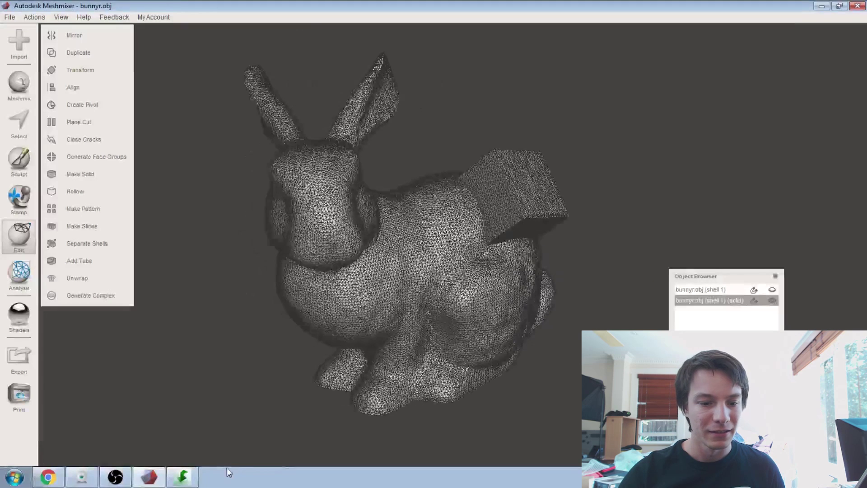
click(194, 477)
click(570, 258)
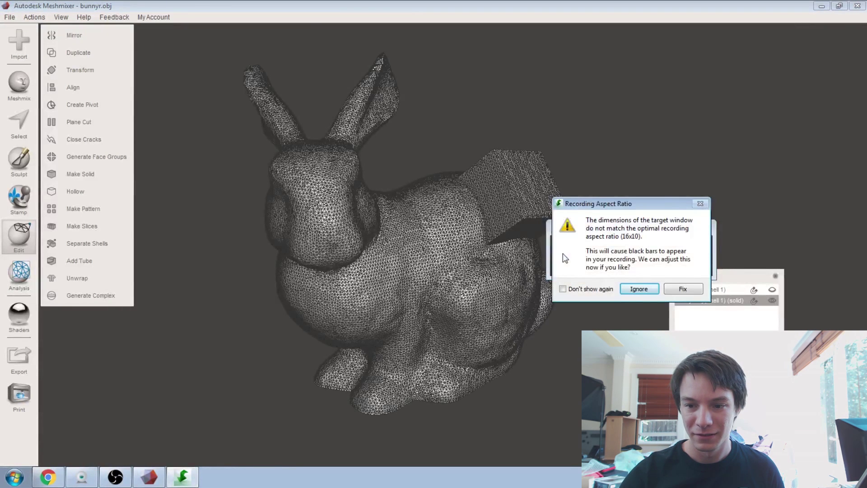
click(639, 289)
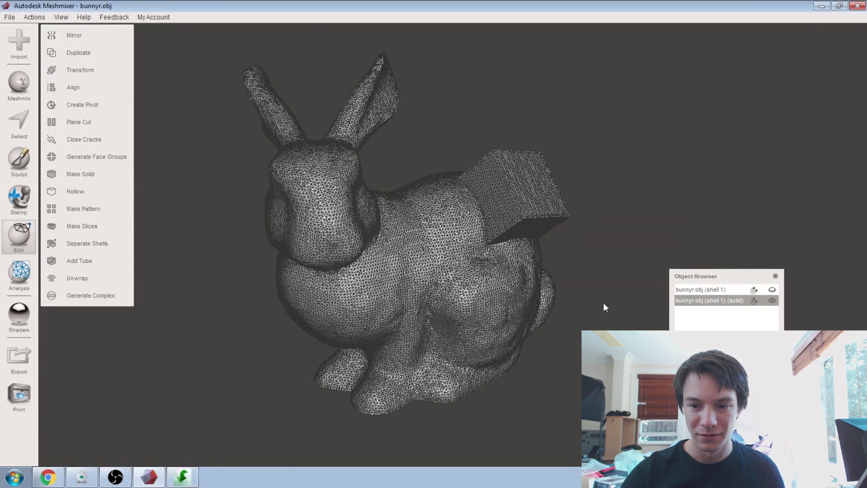
Orbit the bunny during the five-second clip, then stop to open the Recording Preview.
right_drag(262, 361, 298, 389)
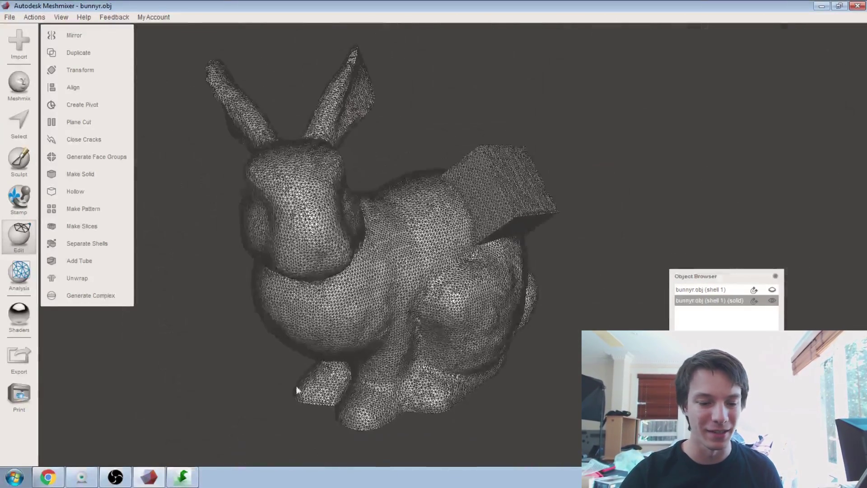
click(183, 476)
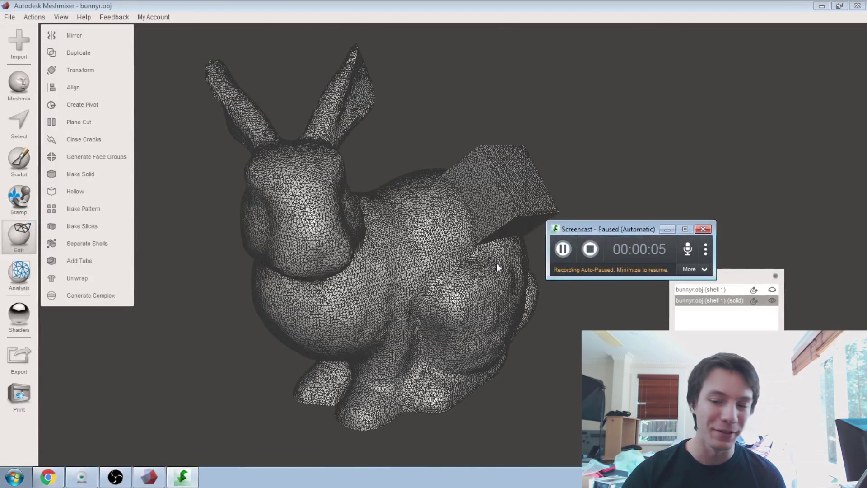
click(589, 249)
drag(535, 53, 309, 35)
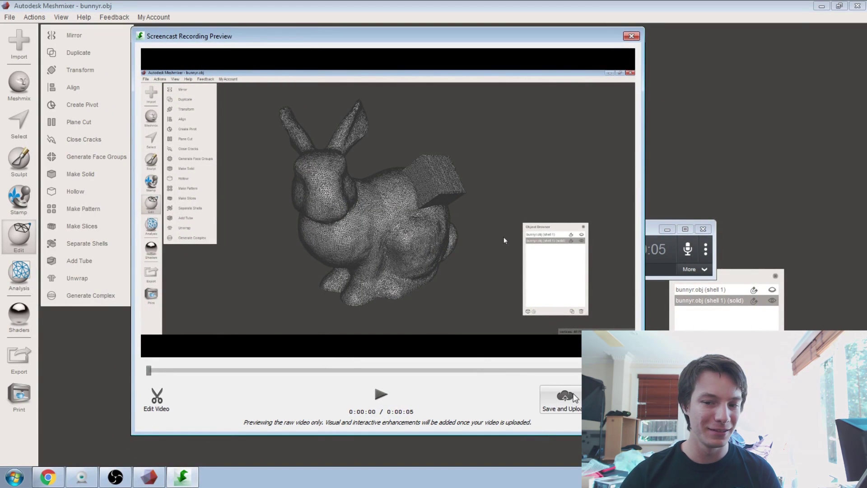
Choose Save and Upload in the Recording Preview to open the Screencast Details form.
click(573, 397)
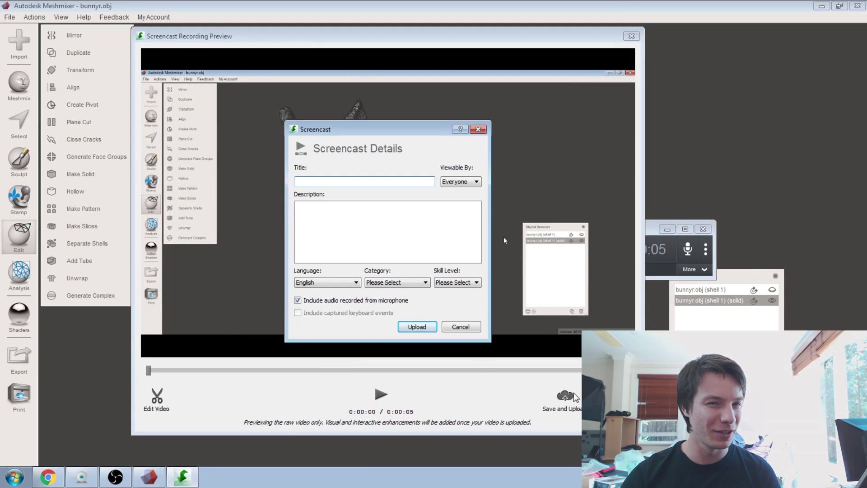